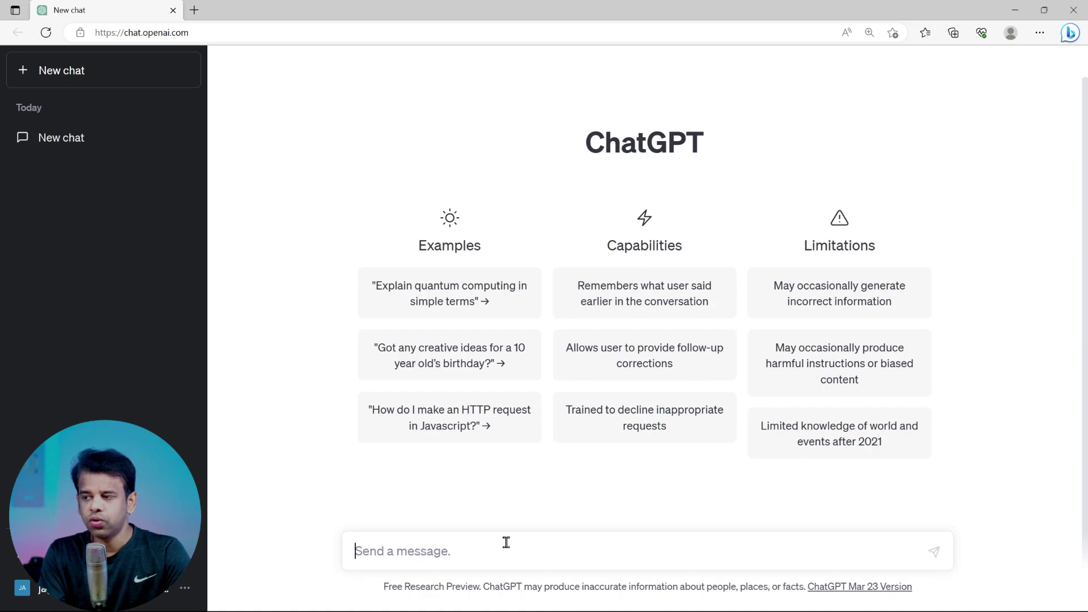
# Step: Discard the drafted keyword list and send a request for a book title from the keyword "digital Marketing"
pyautogui.write('keyword:')
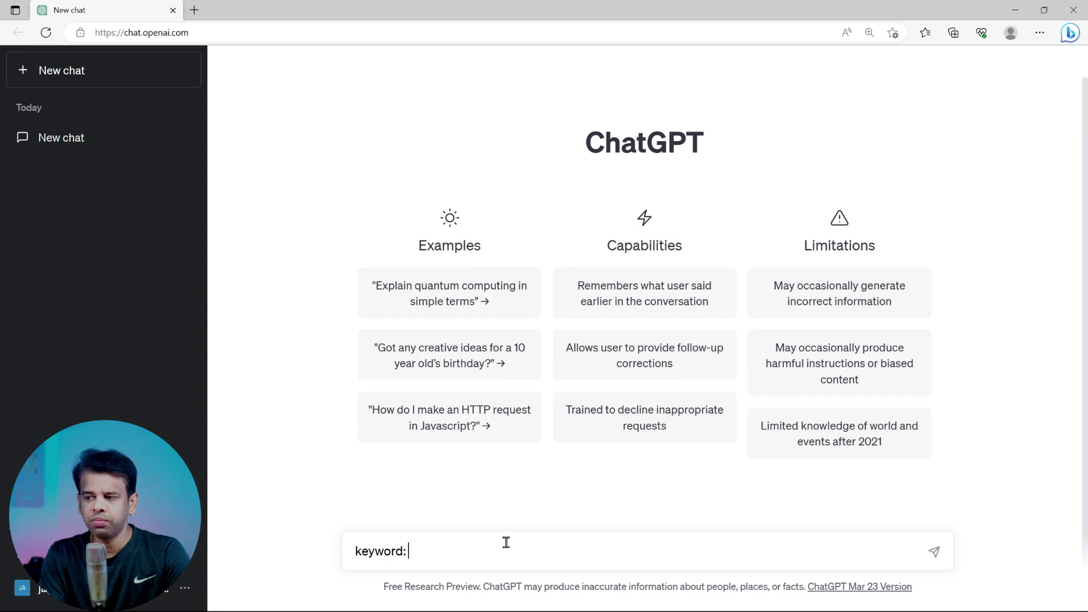
pyautogui.write(' di')
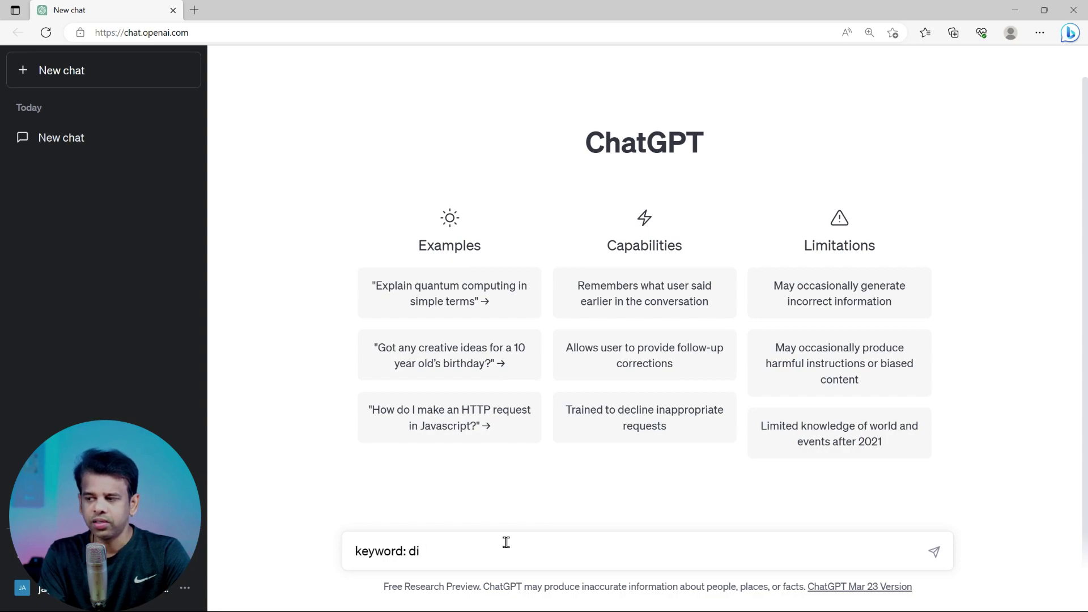
pyautogui.write('dital mar')
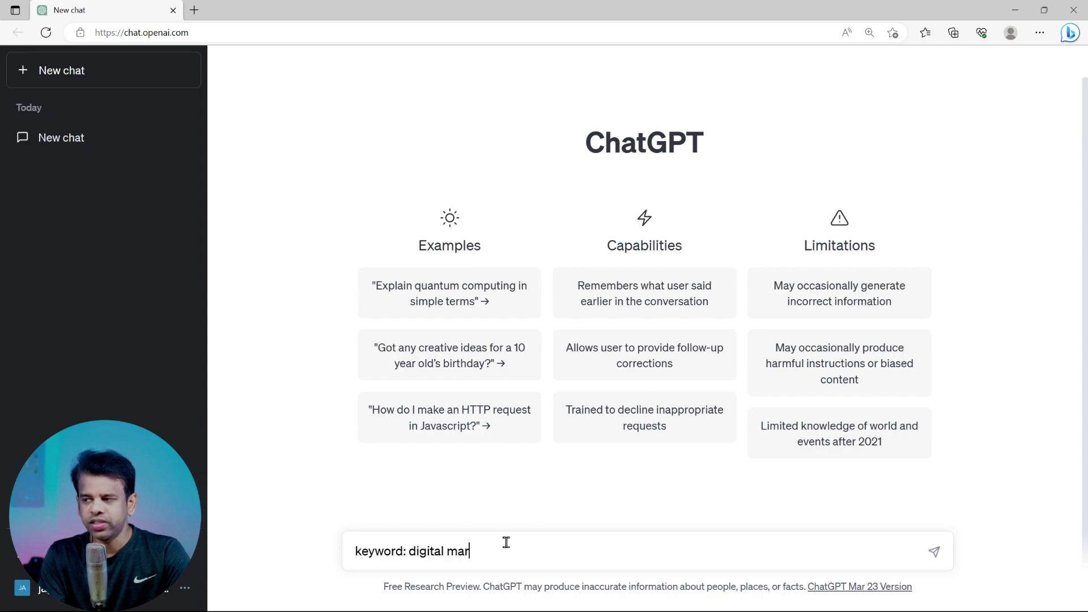
pyautogui.write('keting, s')
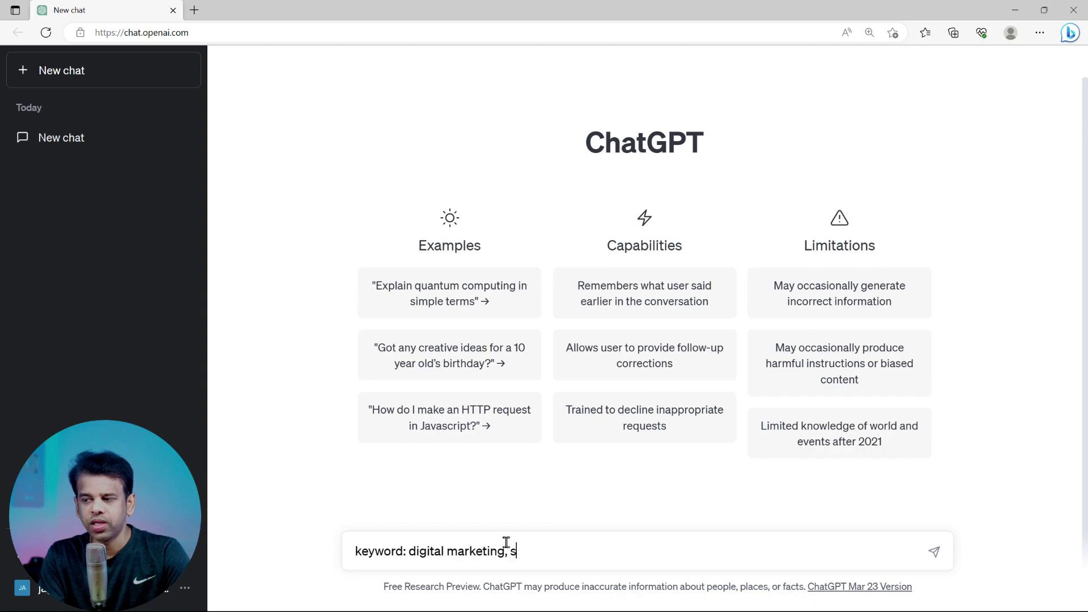
pyautogui.write('eo optim')
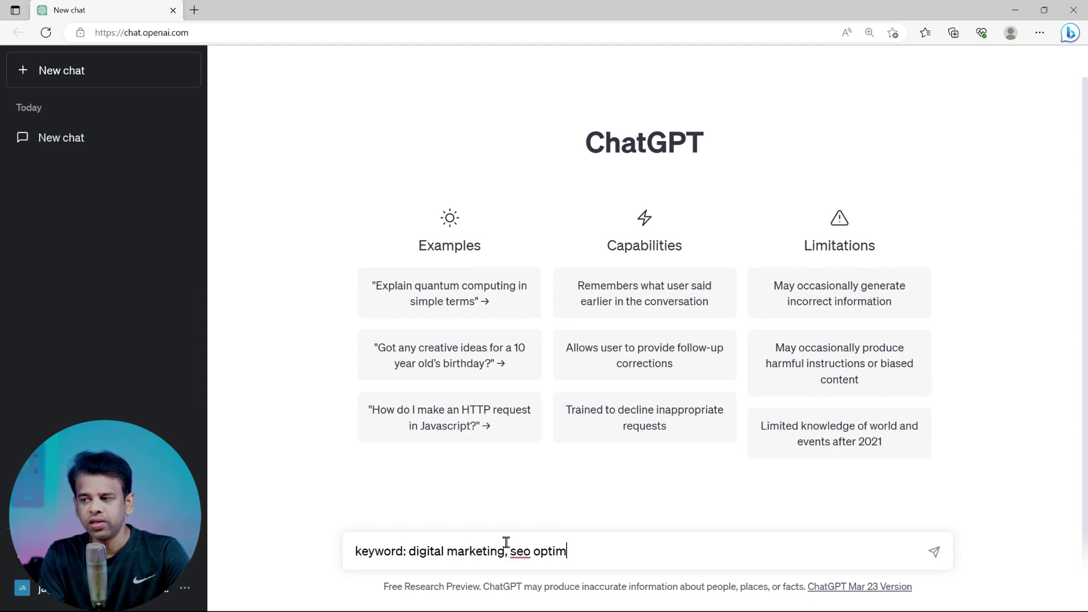
pyautogui.write('iz')
pyautogui.write('ation')
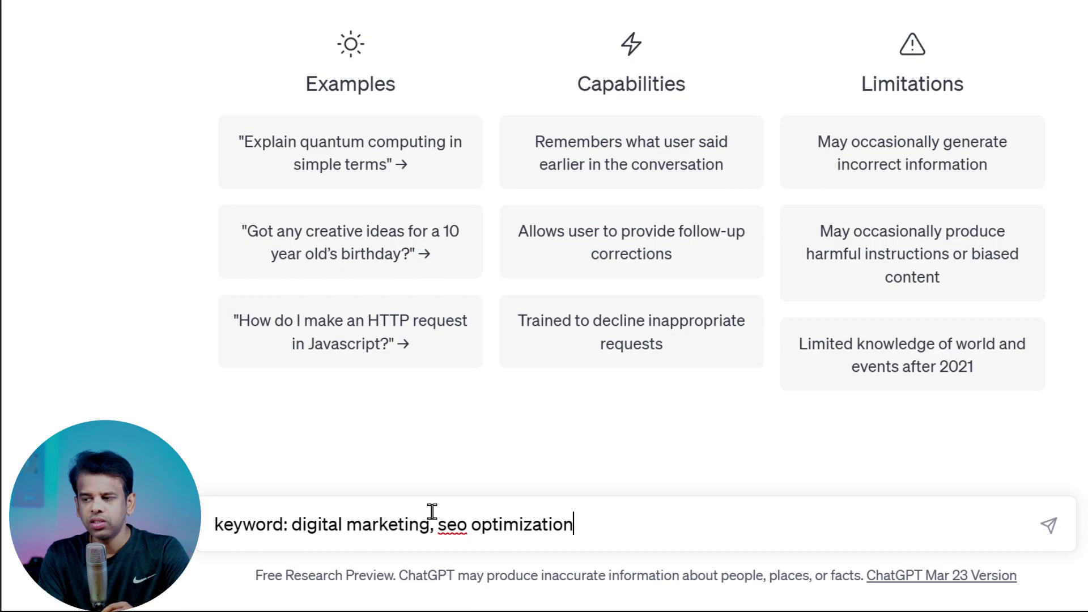
pyautogui.write(', cookin')
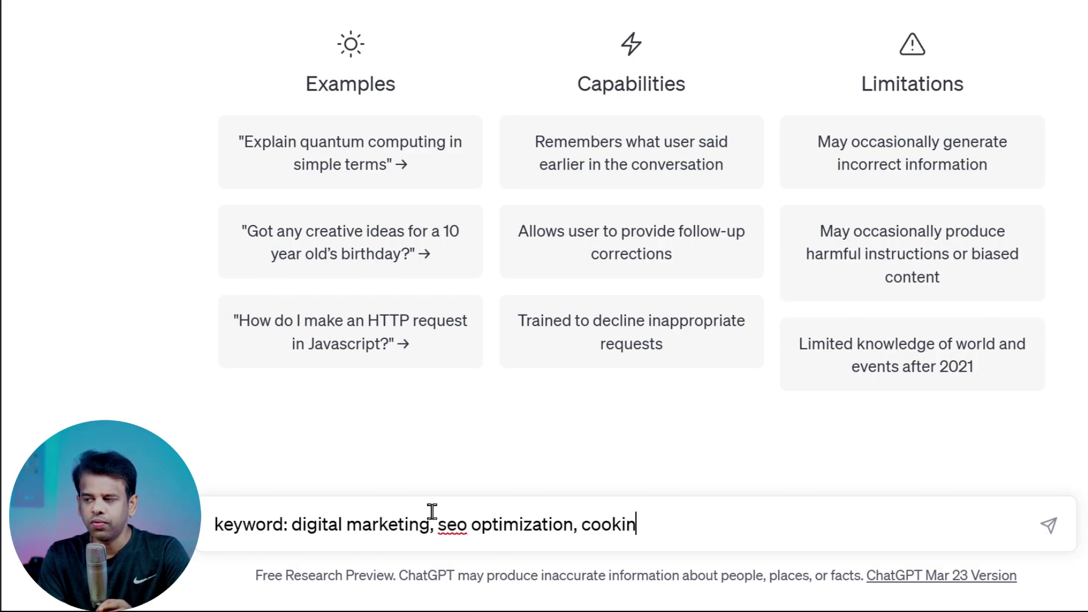
pyautogui.write('g, reci')
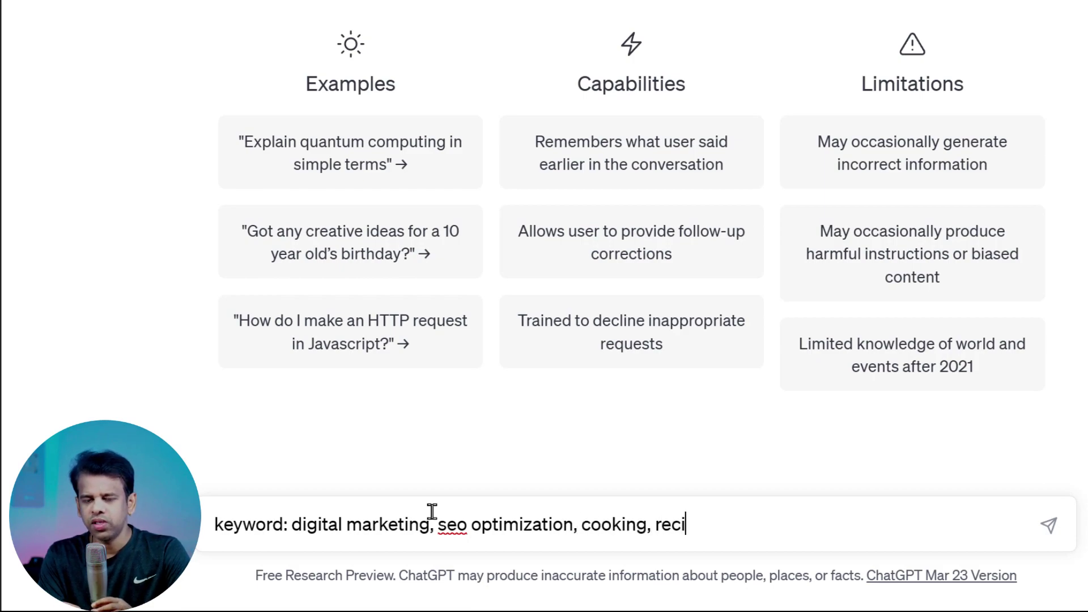
pyautogui.write('ep')
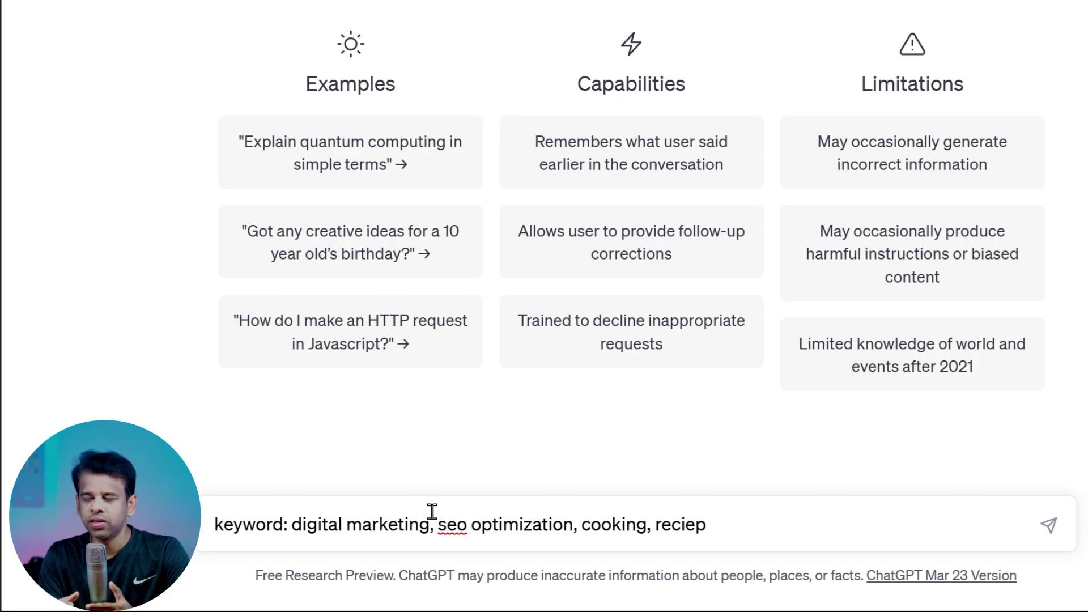
pyautogui.write('es, photog')
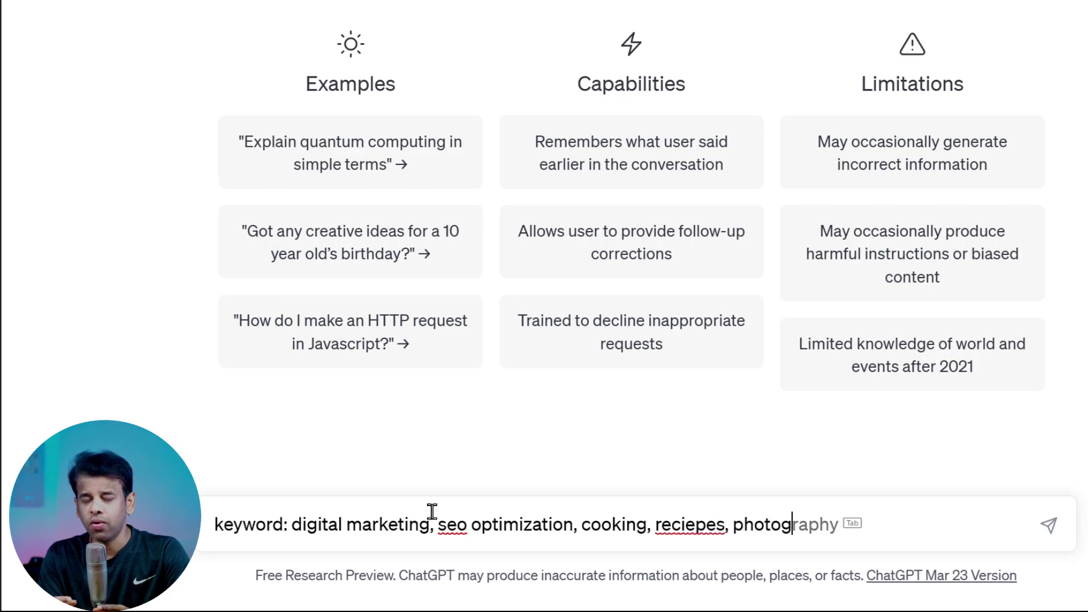
pyautogui.write('raphy 101')
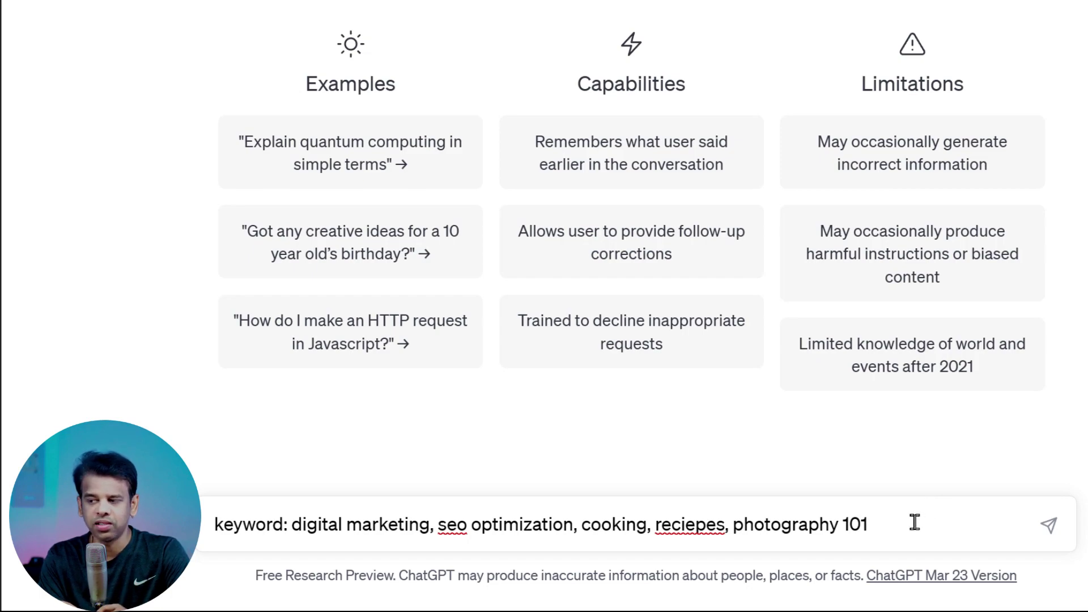
pyautogui.press('BackSpace')
pyautogui.press('BackSpace')
pyautogui.press('BackSpace')
pyautogui.press('BackSpace')
pyautogui.press('BackSpace')
pyautogui.press('BackSpace')
pyautogui.press('BackSpace')
pyautogui.press('BackSpace')
pyautogui.press('BackSpace')
pyautogui.press('BackSpace')
pyautogui.press('BackSpace')
pyautogui.press('BackSpace')
pyautogui.press('BackSpace')
pyautogui.press('BackSpace')
pyautogui.press('BackSpace')
pyautogui.press('BackSpace')
pyautogui.press('BackSpace')
pyautogui.press('BackSpace')
pyautogui.press('BackSpace')
pyautogui.press('BackSpace')
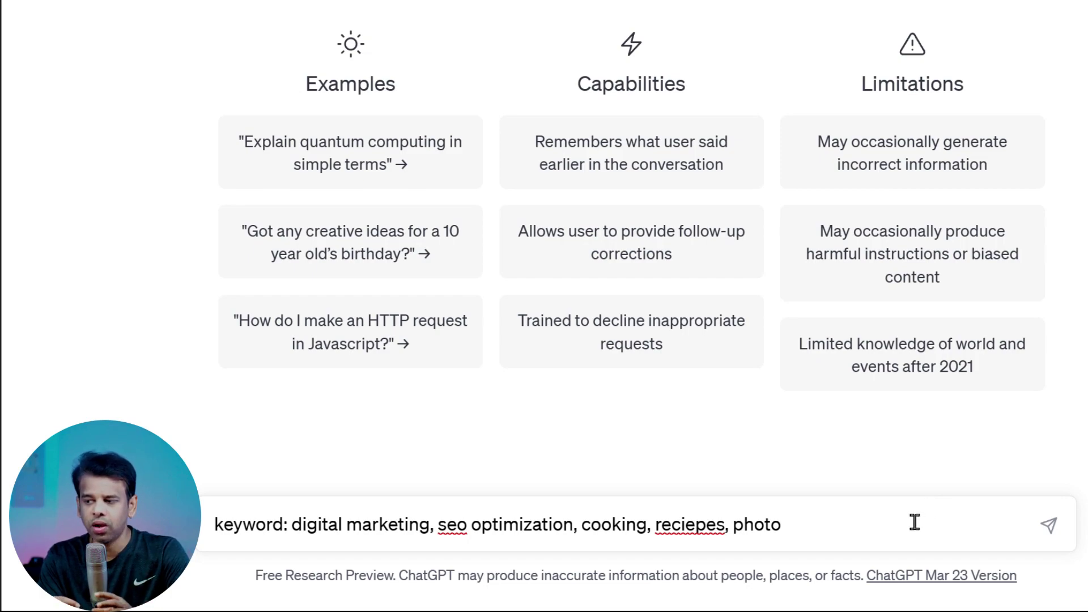
pyautogui.press('BackSpace')
pyautogui.press('BackSpace')
pyautogui.press('BackSpace')
pyautogui.press('BackSpace')
pyautogui.press('BackSpace')
pyautogui.press('BackSpace')
pyautogui.press('BackSpace')
pyautogui.press('BackSpace')
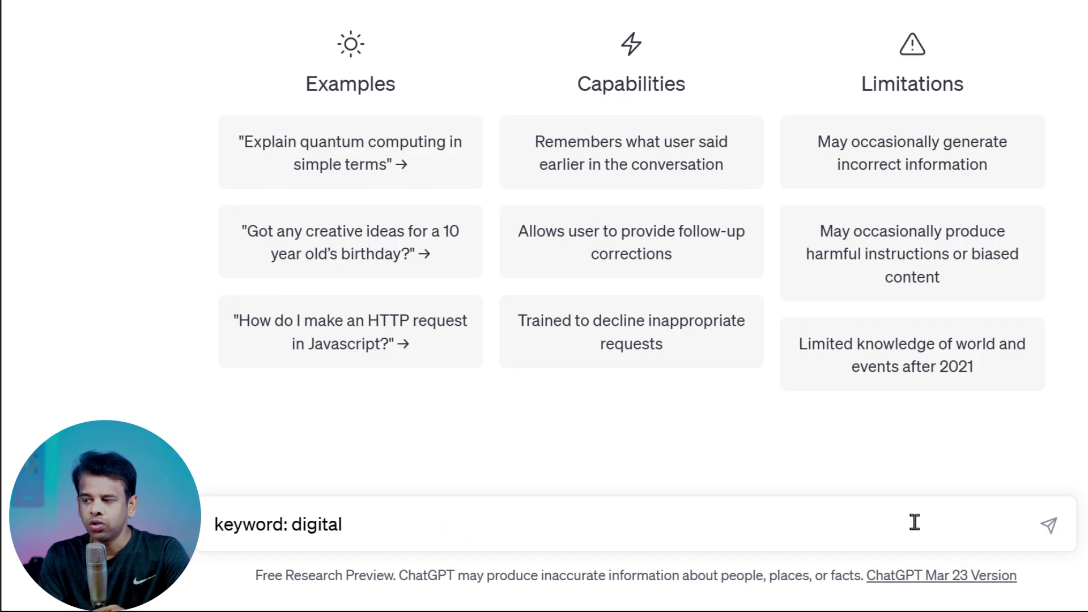
pyautogui.press('BackSpace')
pyautogui.press('BackSpace')
pyautogui.press('BackSpace')
pyautogui.press('BackSpace')
pyautogui.press('BackSpace')
pyautogui.press('BackSpace')
pyautogui.press('BackSpace')
pyautogui.press('BackSpace')
pyautogui.press('BackSpace')
pyautogui.press('BackSpace')
pyautogui.press('BackSpace')
pyautogui.press('BackSpace')
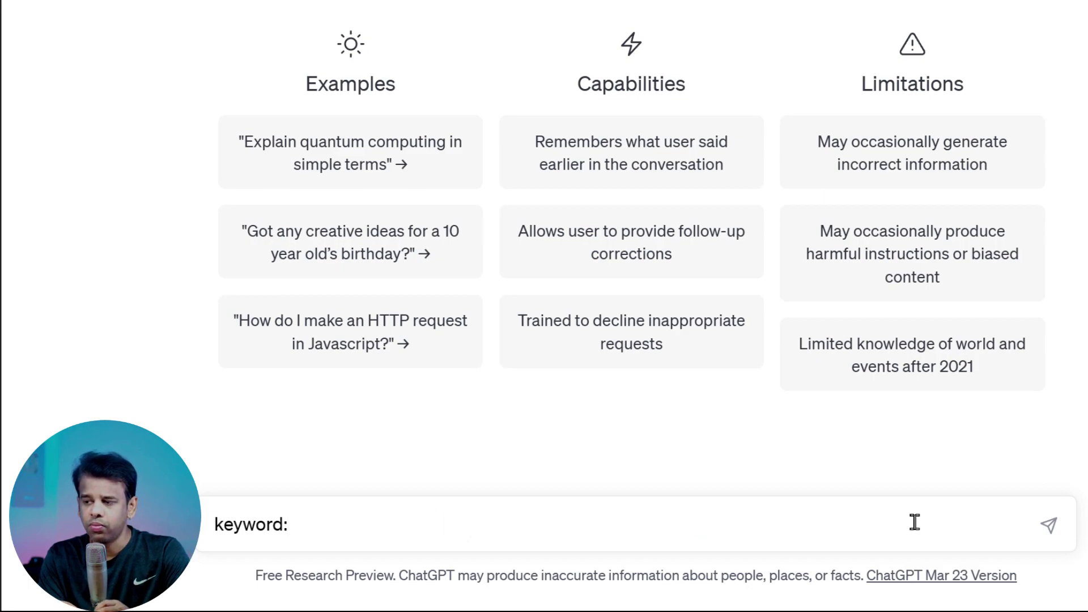
pyautogui.press('BackSpace')
pyautogui.press('BackSpace')
pyautogui.press('BackSpace')
pyautogui.press('BackSpace')
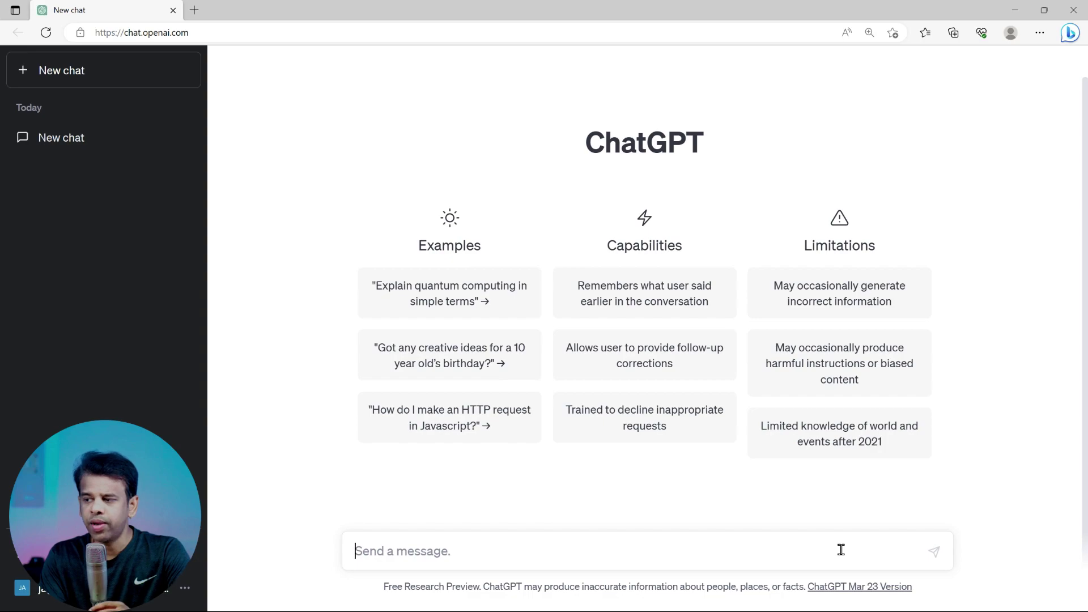
pyautogui.write('g')
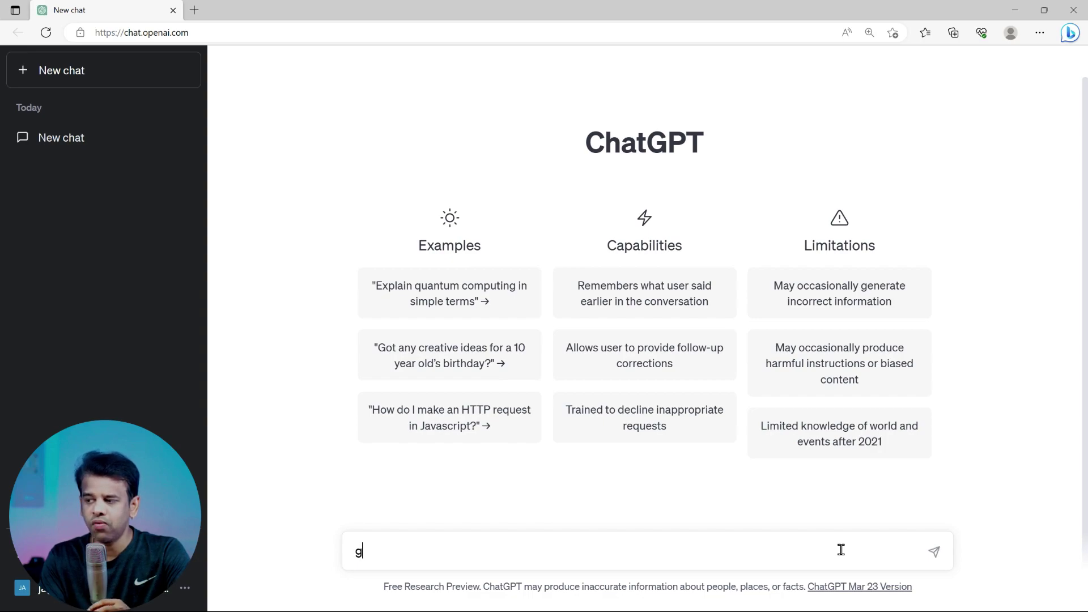
pyautogui.write('enerate ')
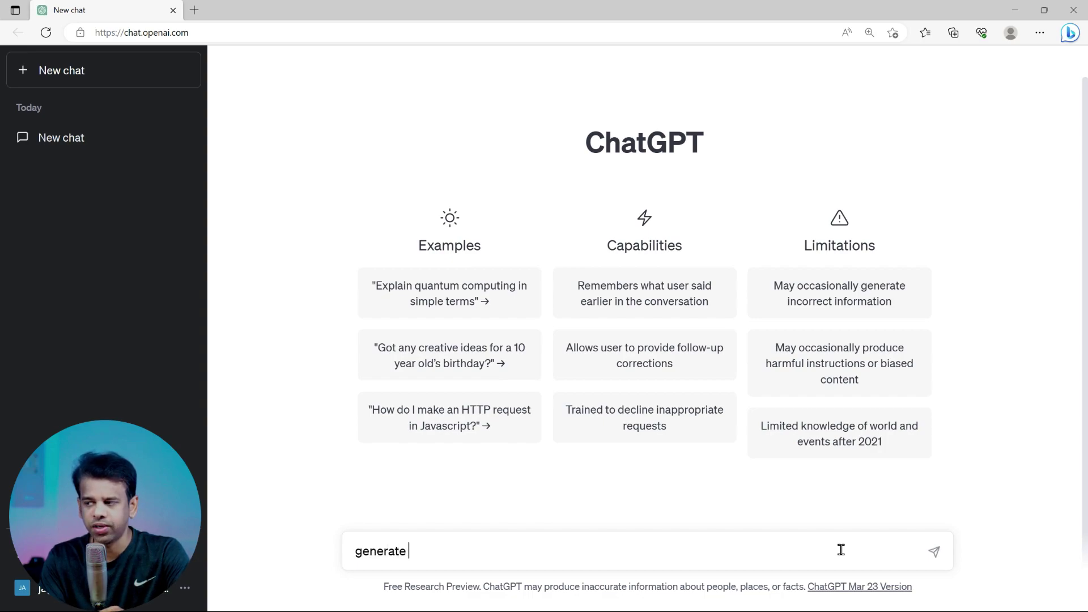
pyautogui.write('book ti')
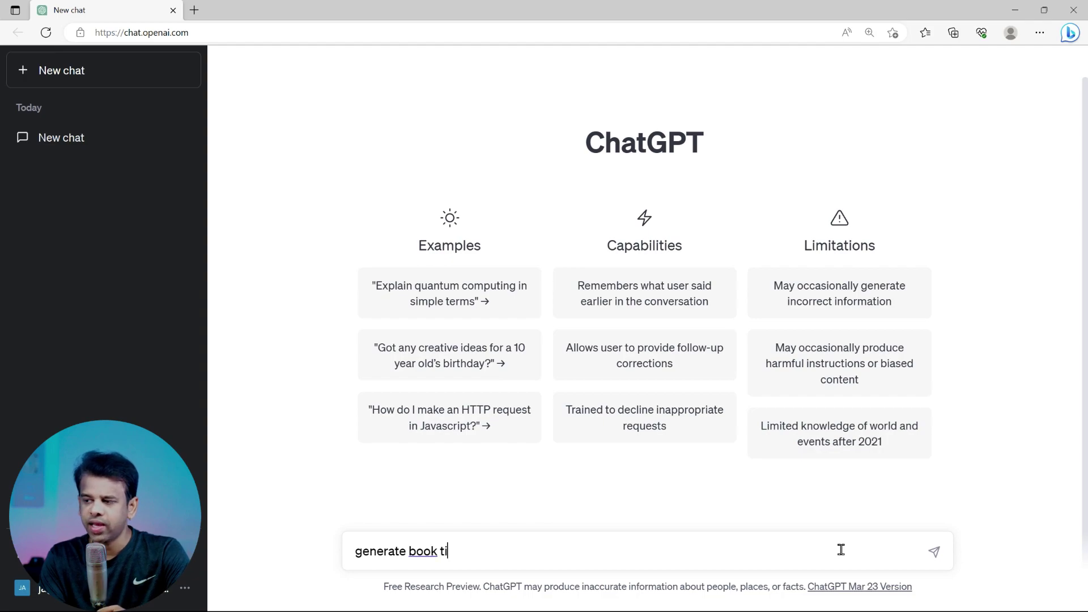
pyautogui.write('tle wit')
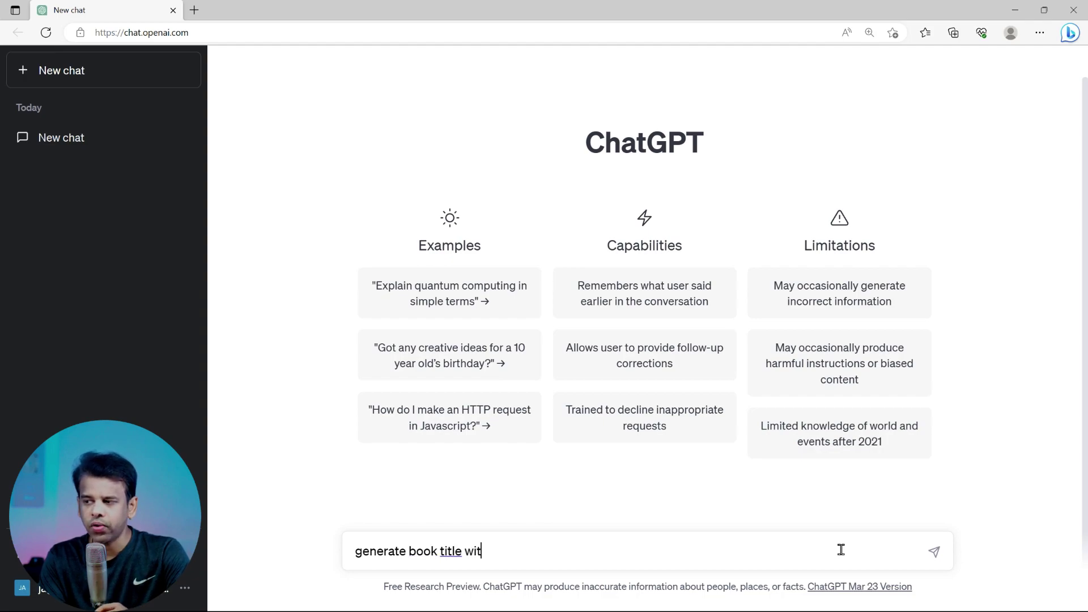
pyautogui.write('h prov')
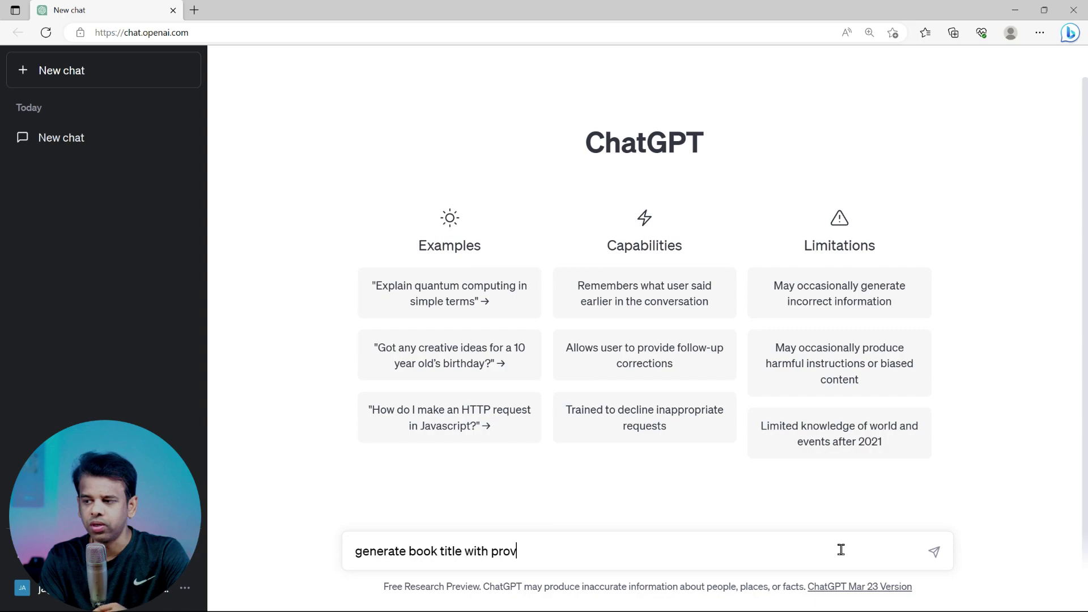
pyautogui.write('ided k')
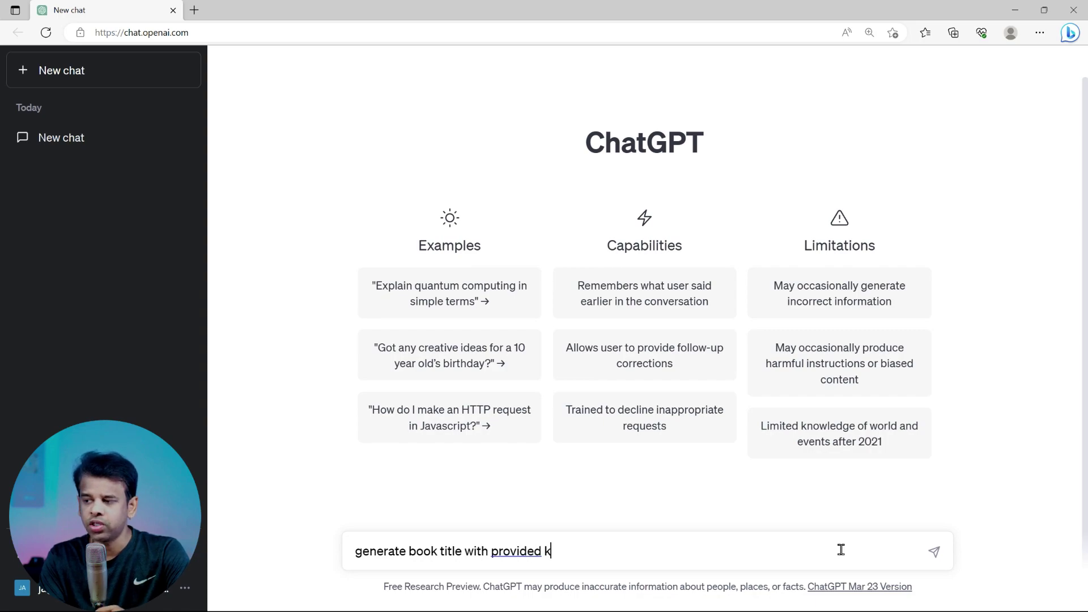
pyautogui.write('eyword')
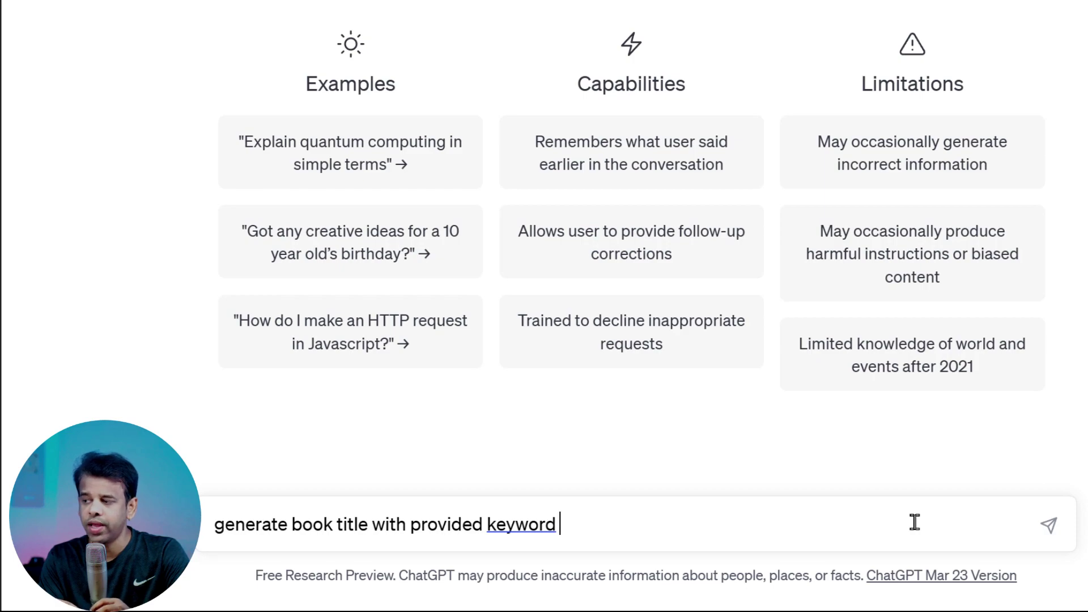
pyautogui.write(' "digital ')
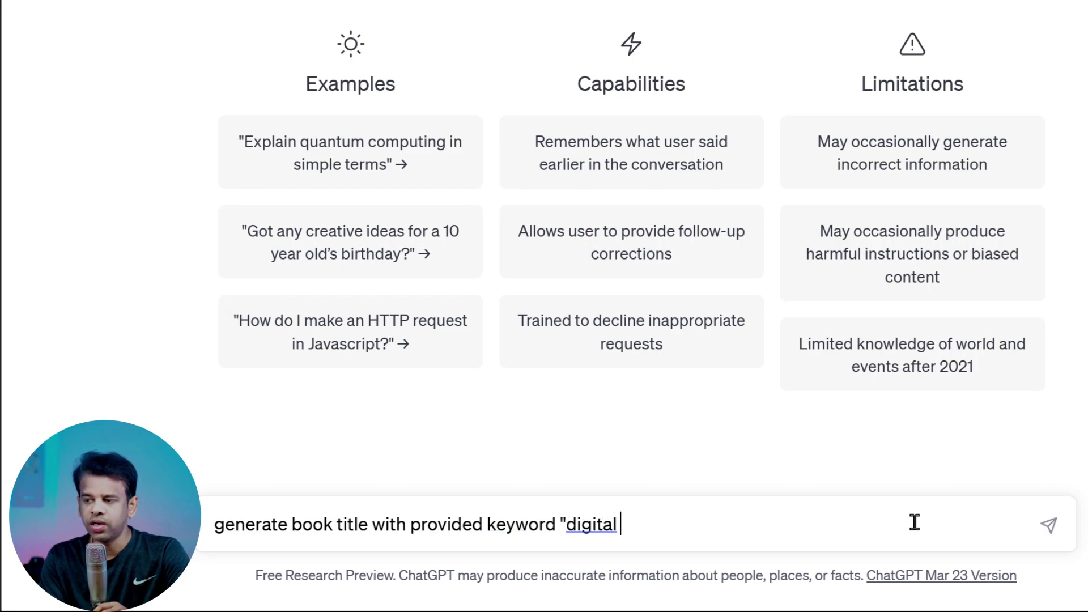
pyautogui.write('Mar')
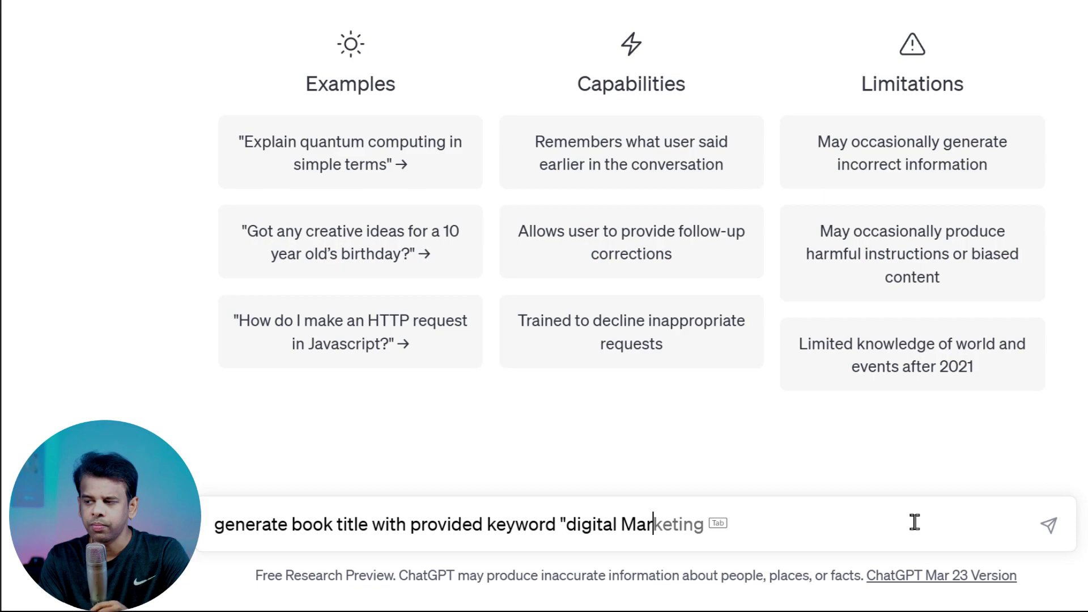
pyautogui.write('keting')
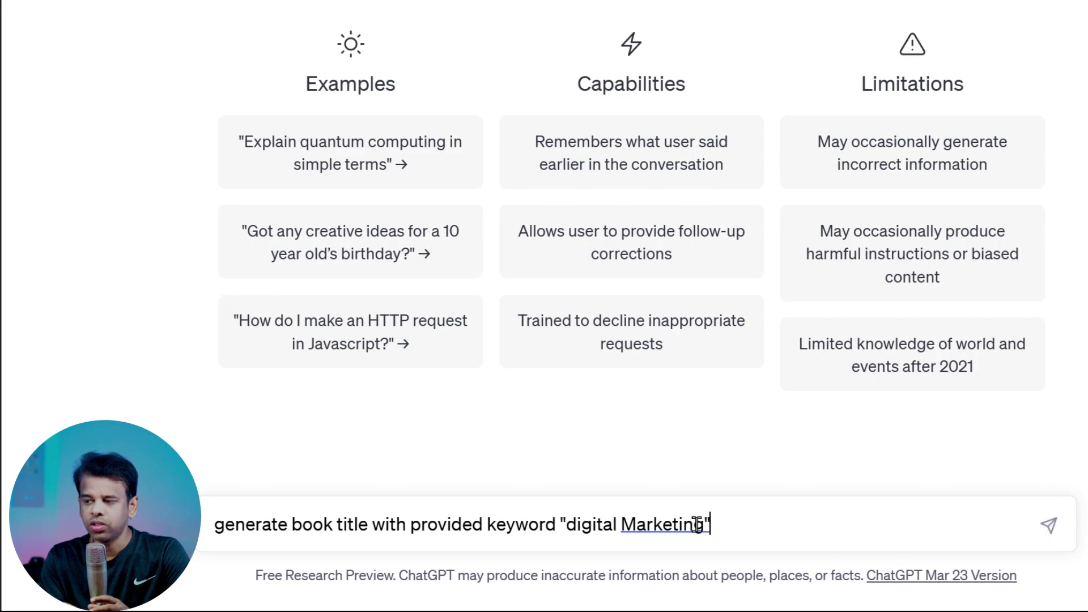
pyautogui.click(1049, 527)
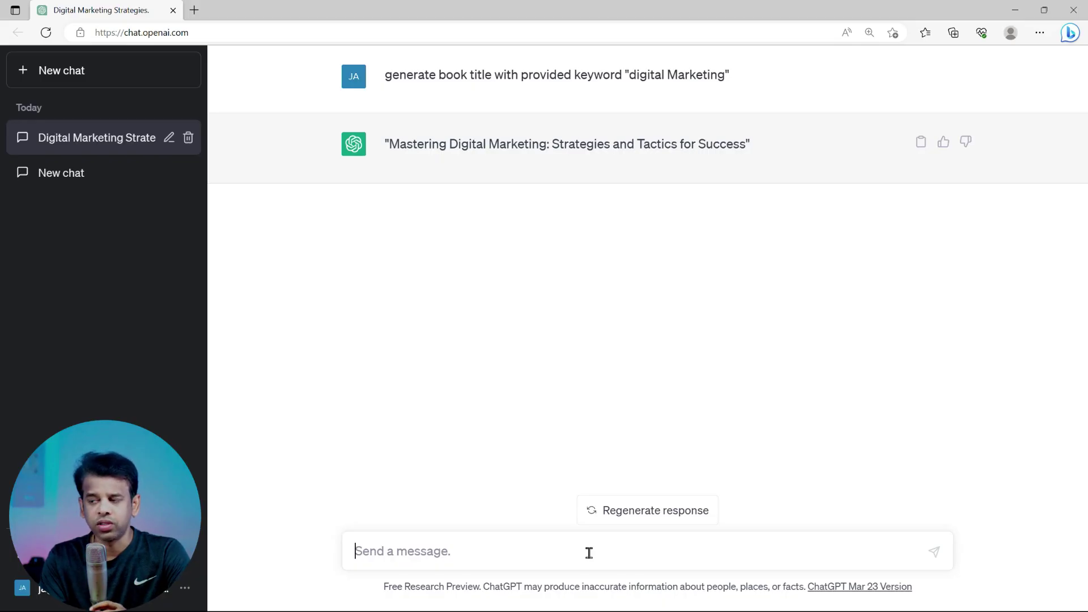
# Step: Send 'generate 15 book chapters with the title provided and list them'
pyautogui.write('generate')
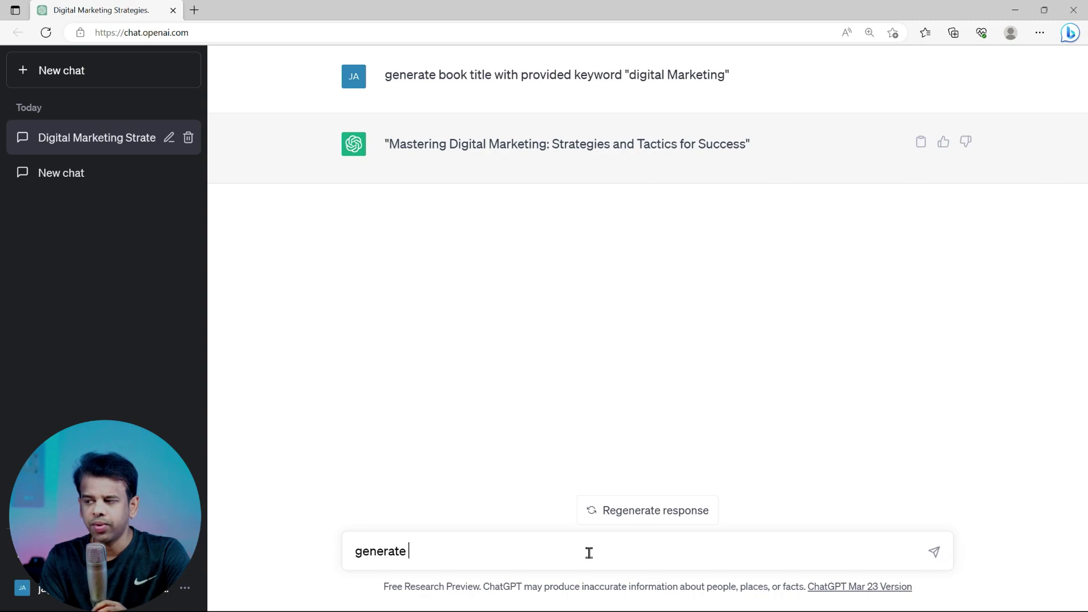
pyautogui.write(' 15 boo')
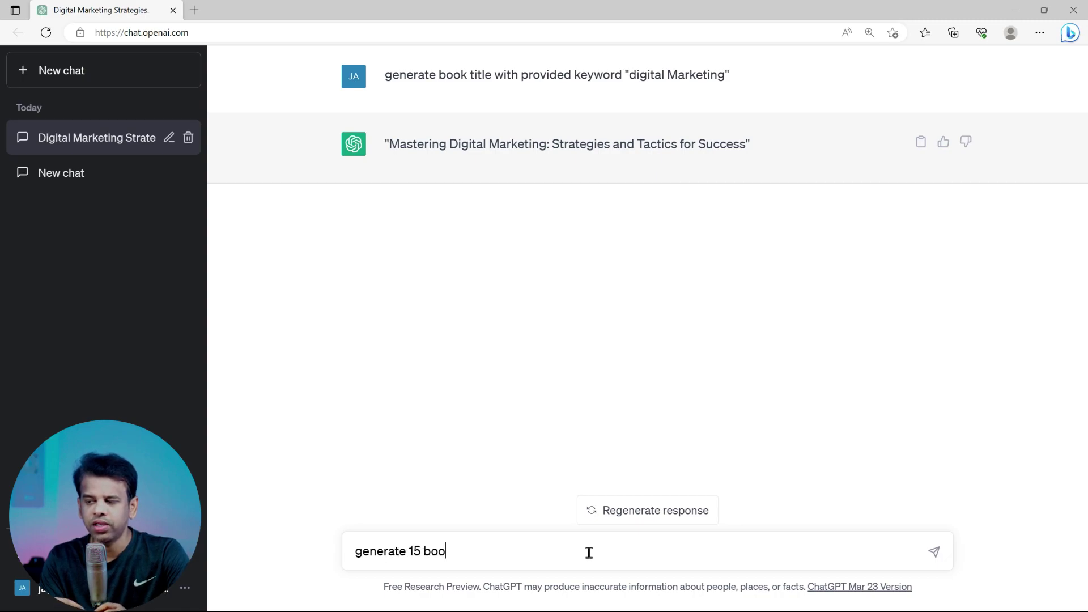
pyautogui.write('k chape')
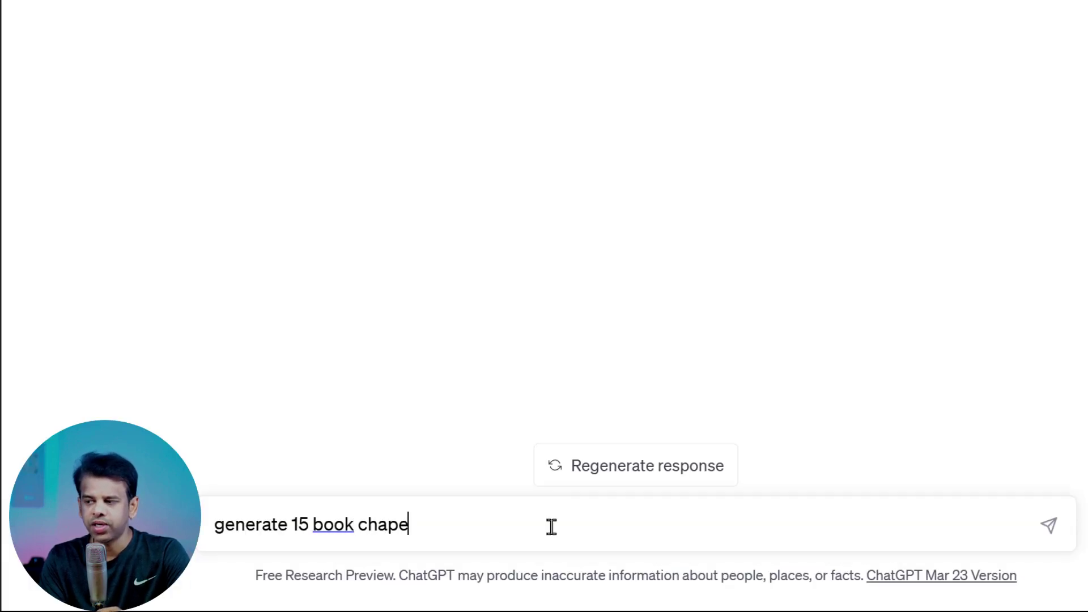
pyautogui.press('BackSpace')
pyautogui.write('ters ')
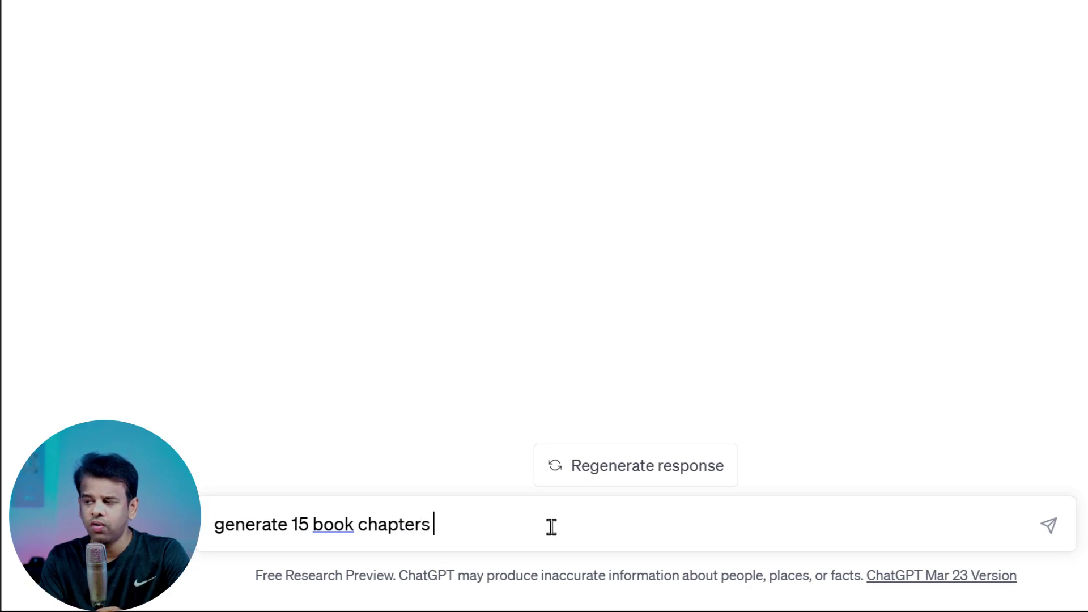
pyautogui.write('with the t')
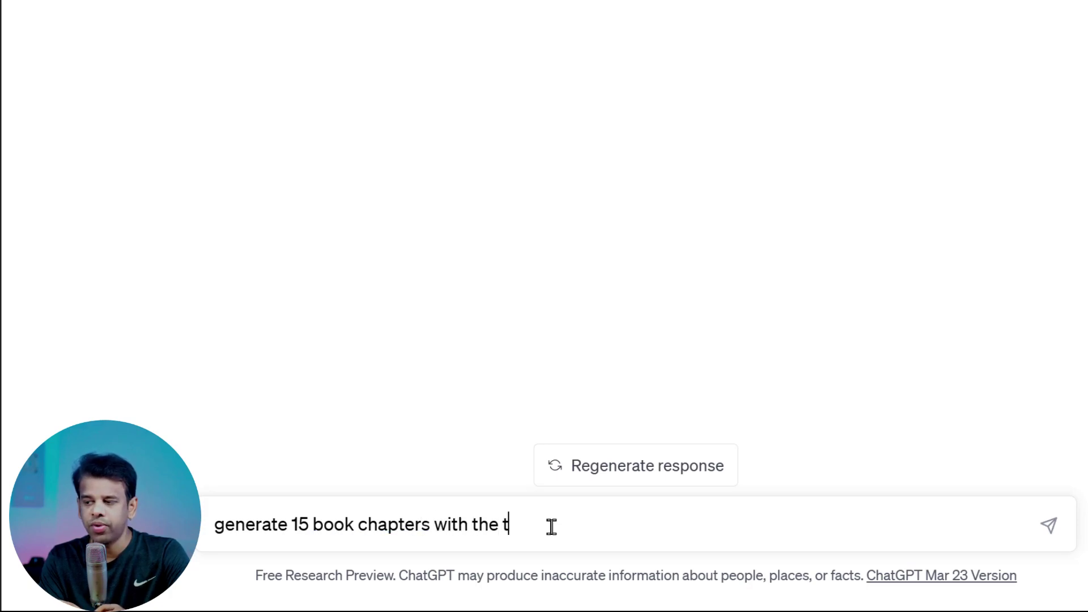
pyautogui.write('itle provi')
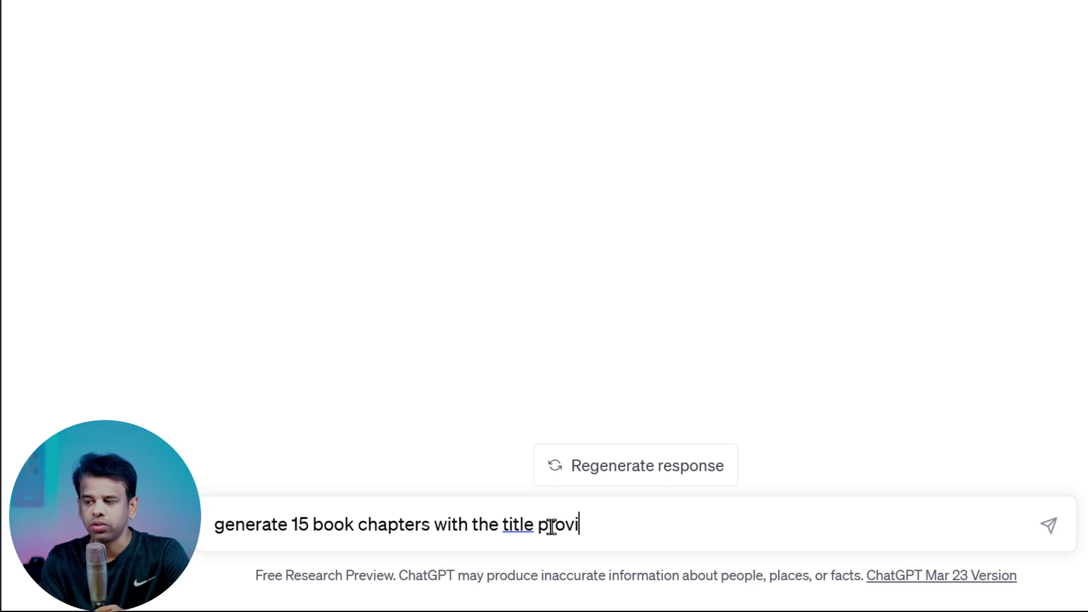
pyautogui.write('ded and l')
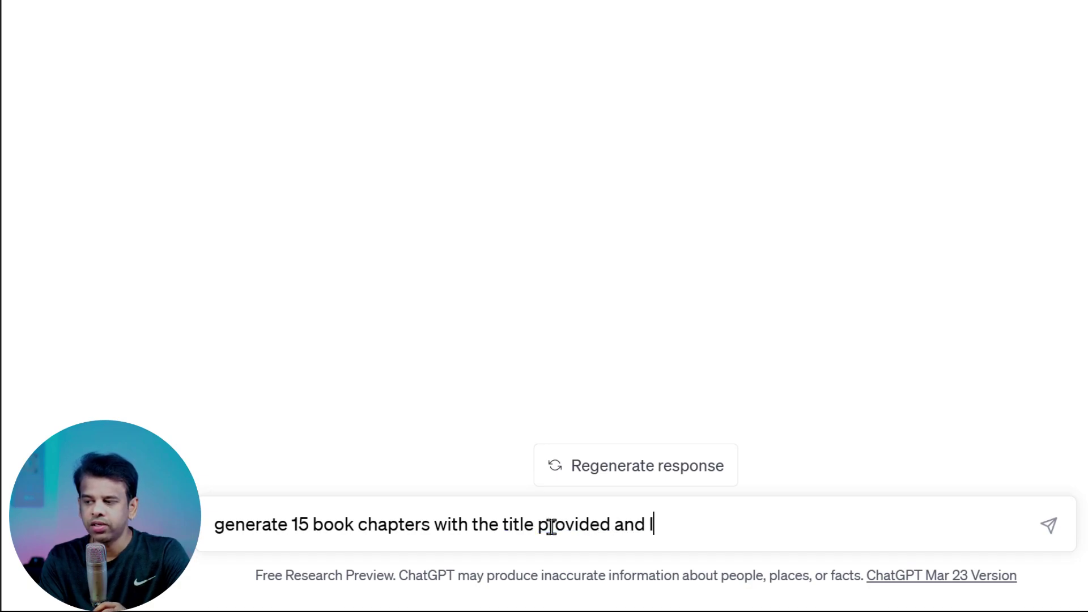
pyautogui.write('ist ')
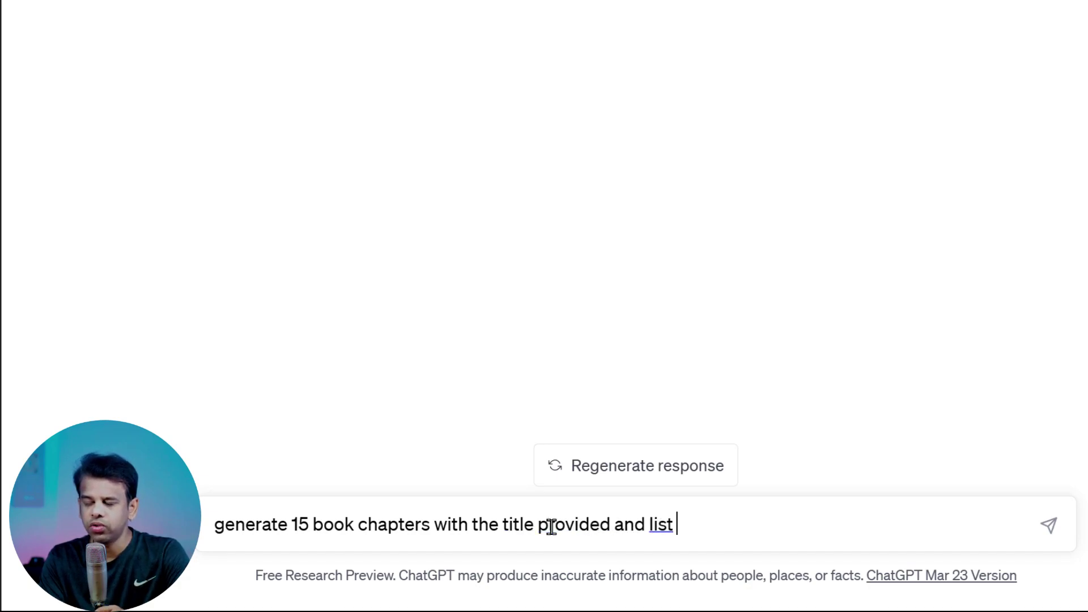
pyautogui.write('them')
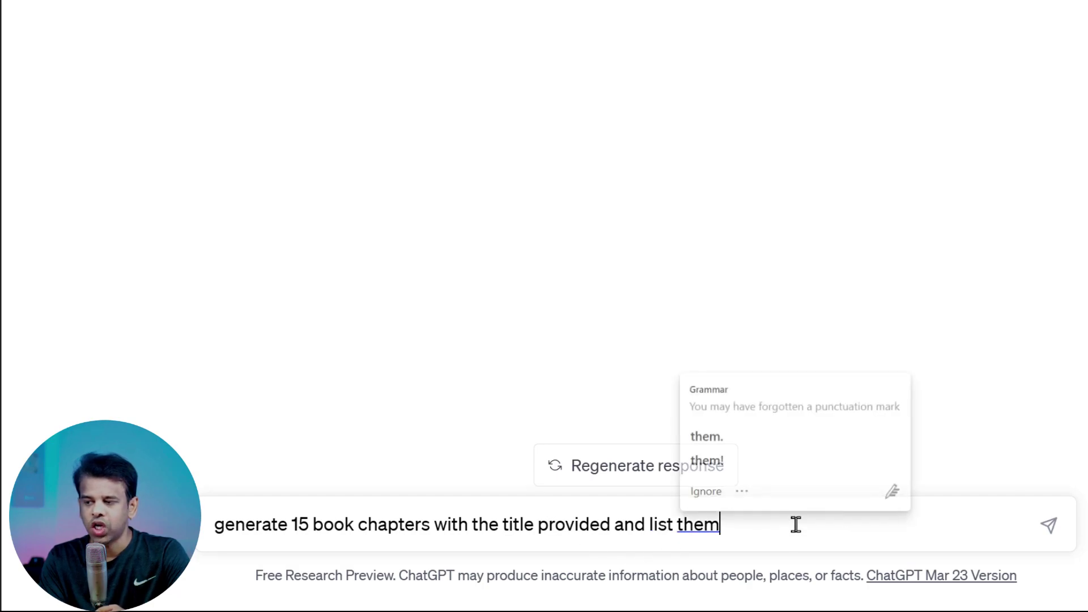
pyautogui.click(1050, 527)
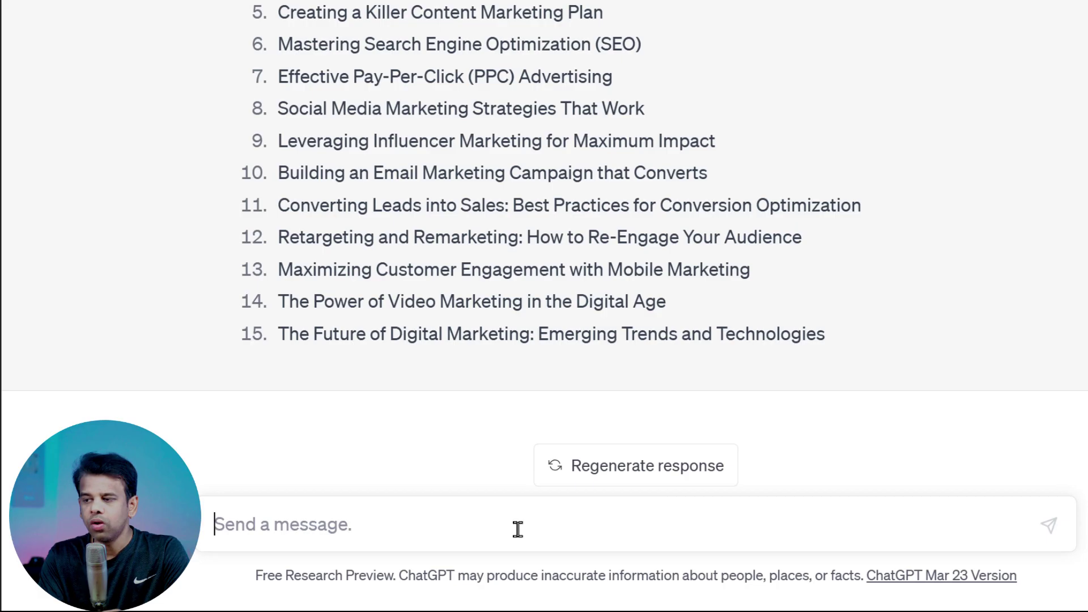
# Step: Draft the prompt 'generate detailed book intro with the title provided and more then 500 words'
pyautogui.write('generat')
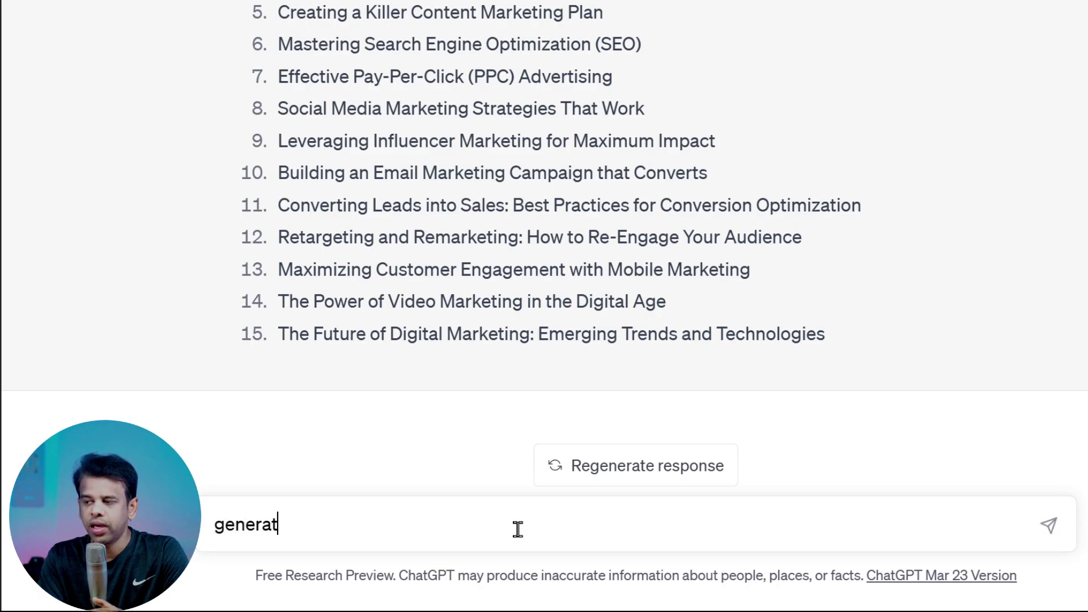
pyautogui.write('e detail')
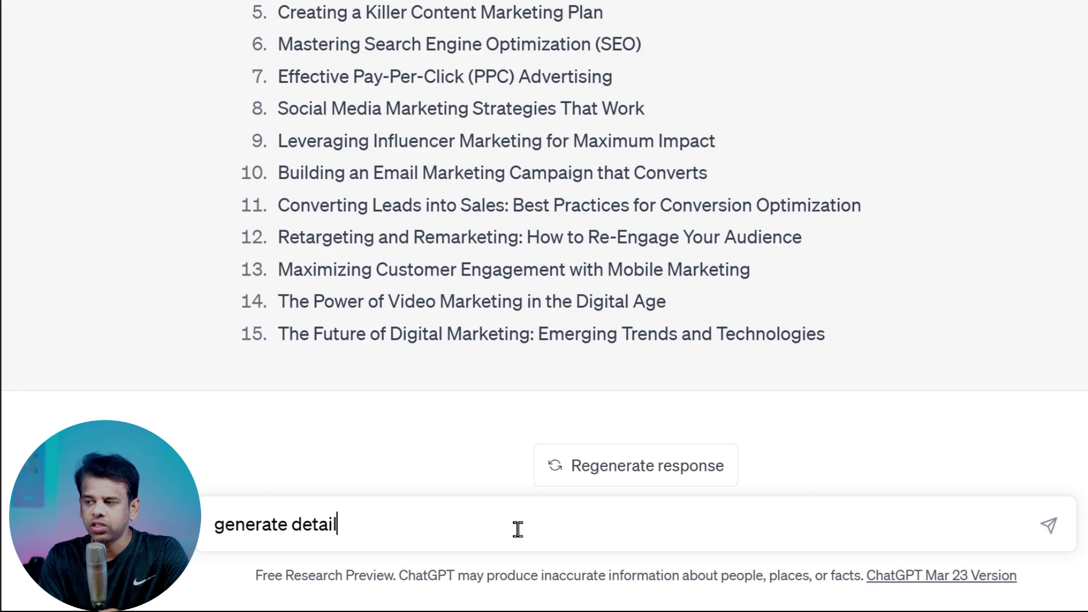
pyautogui.write('ed book')
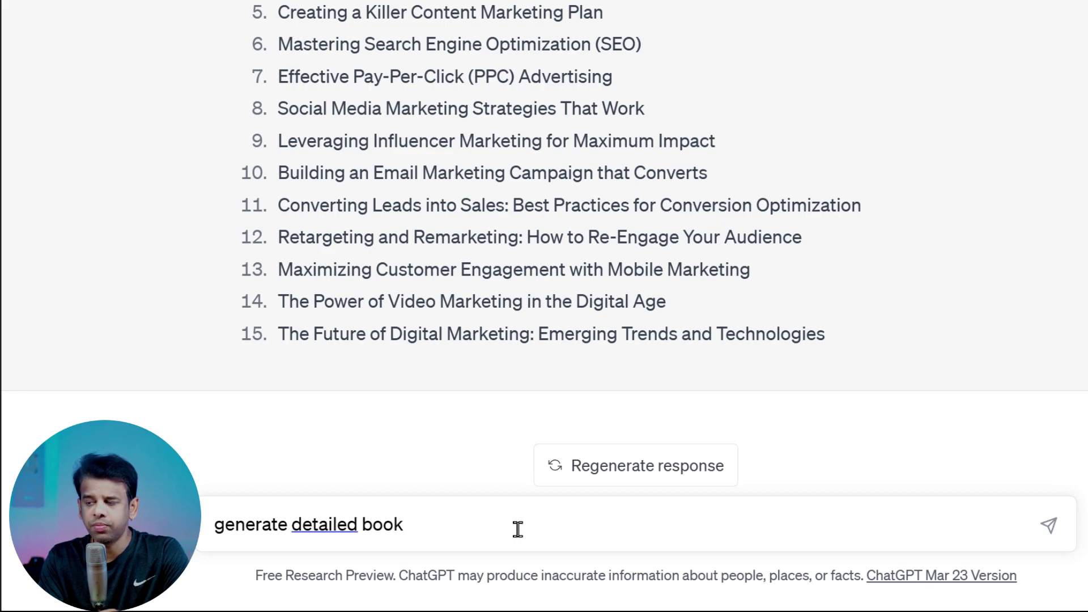
pyautogui.write(' intro ')
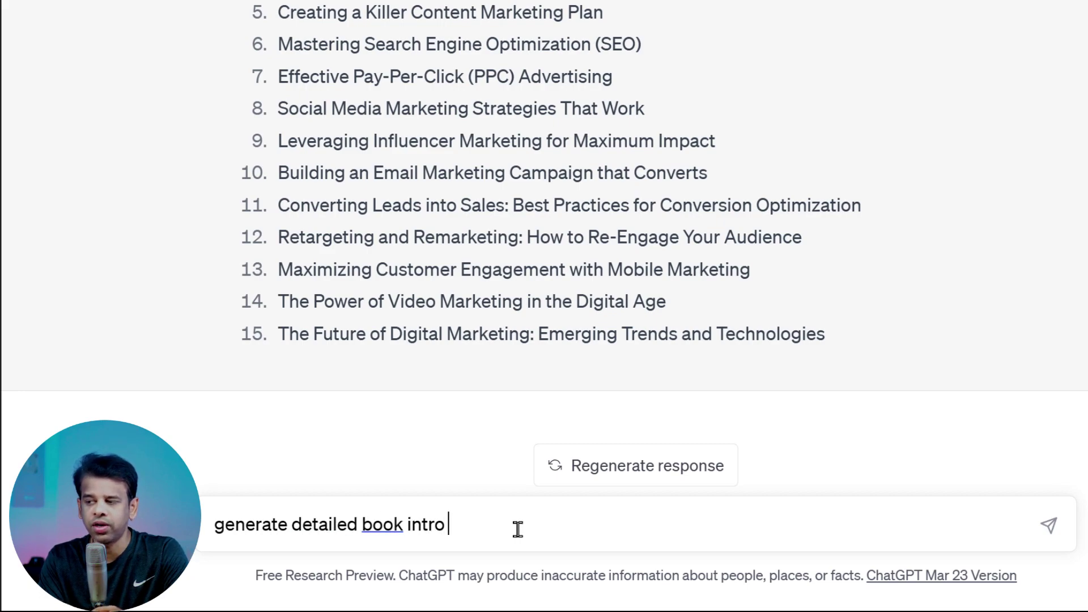
pyautogui.write('with the t')
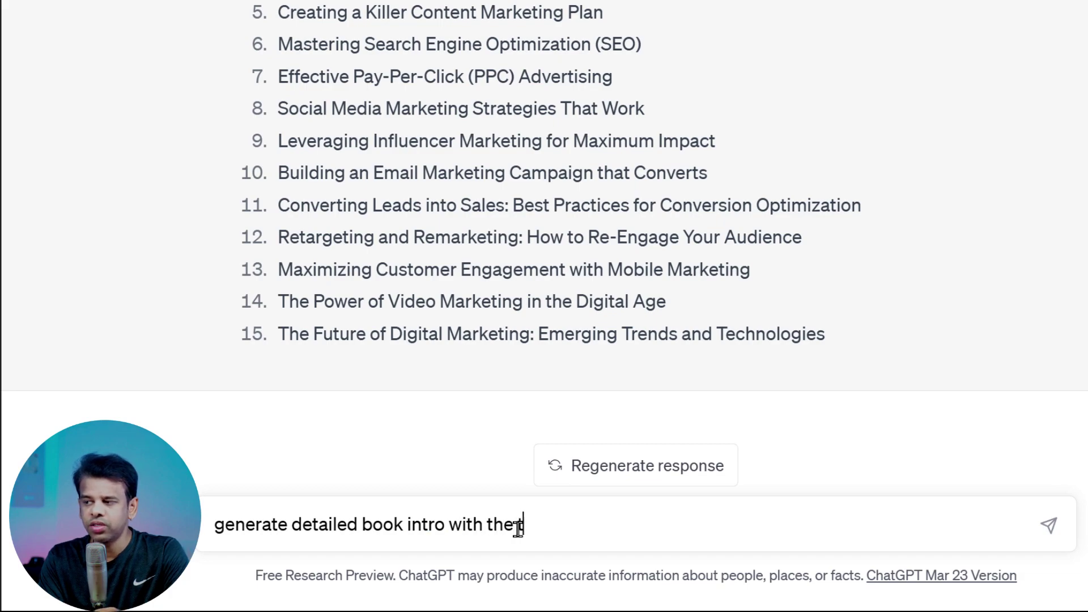
pyautogui.write('itle prov')
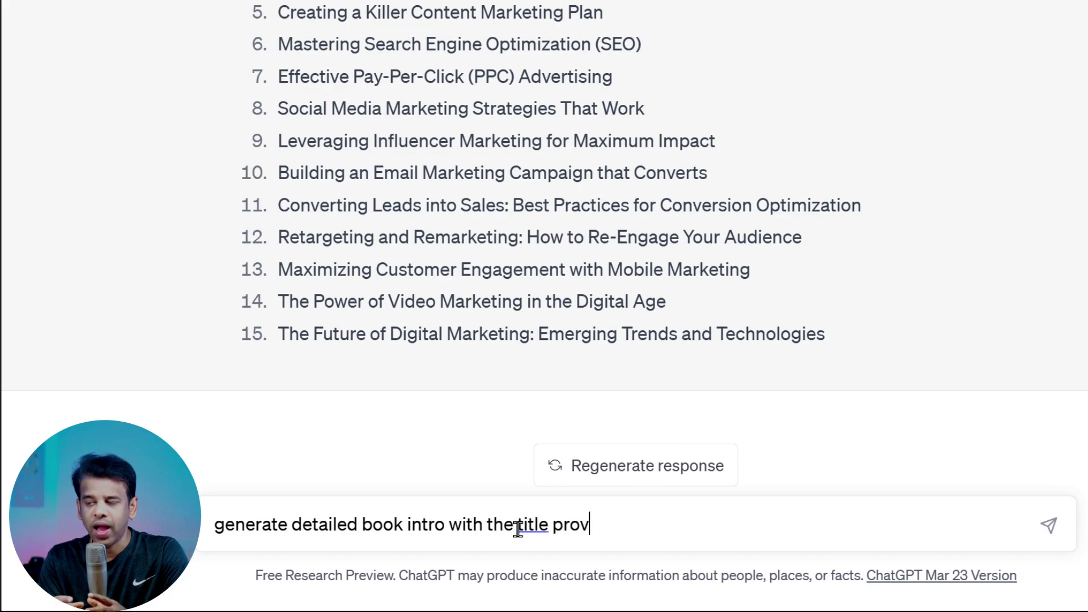
pyautogui.write('ided and m')
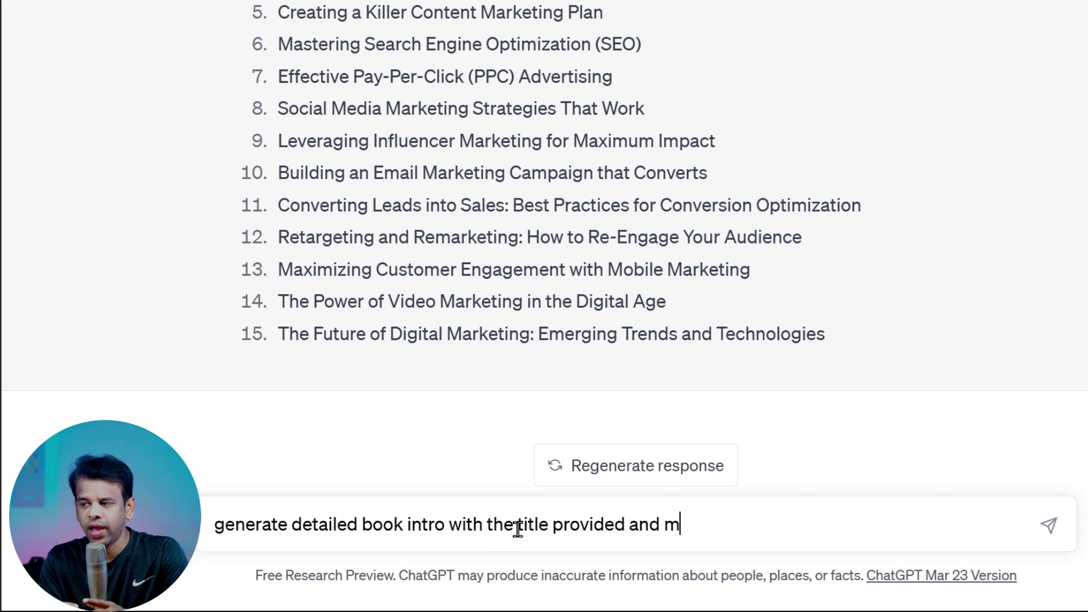
pyautogui.write('ore then')
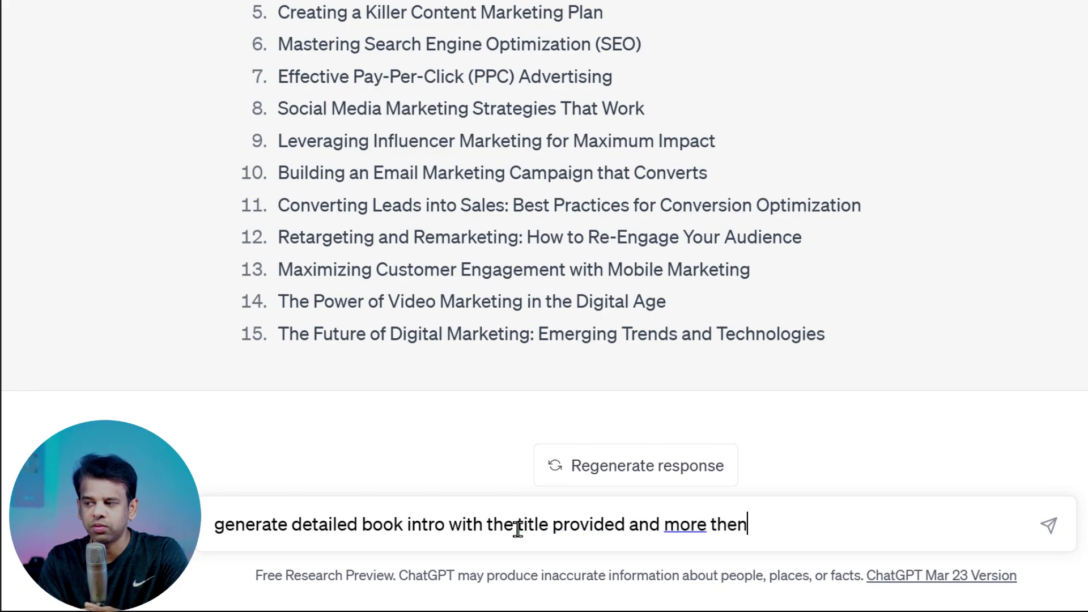
pyautogui.write(' 500')
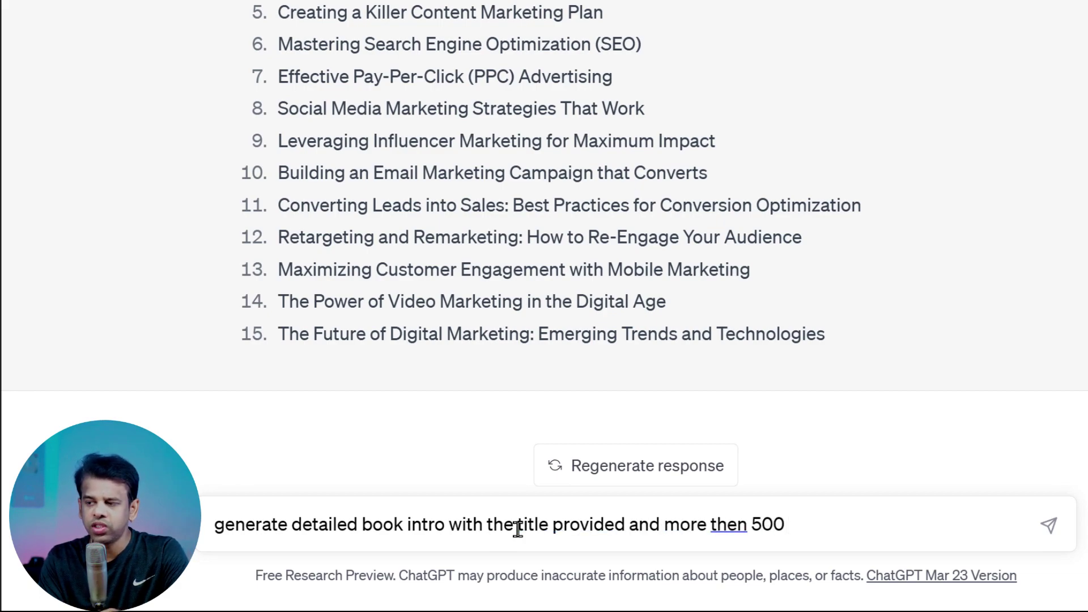
pyautogui.write(' words')
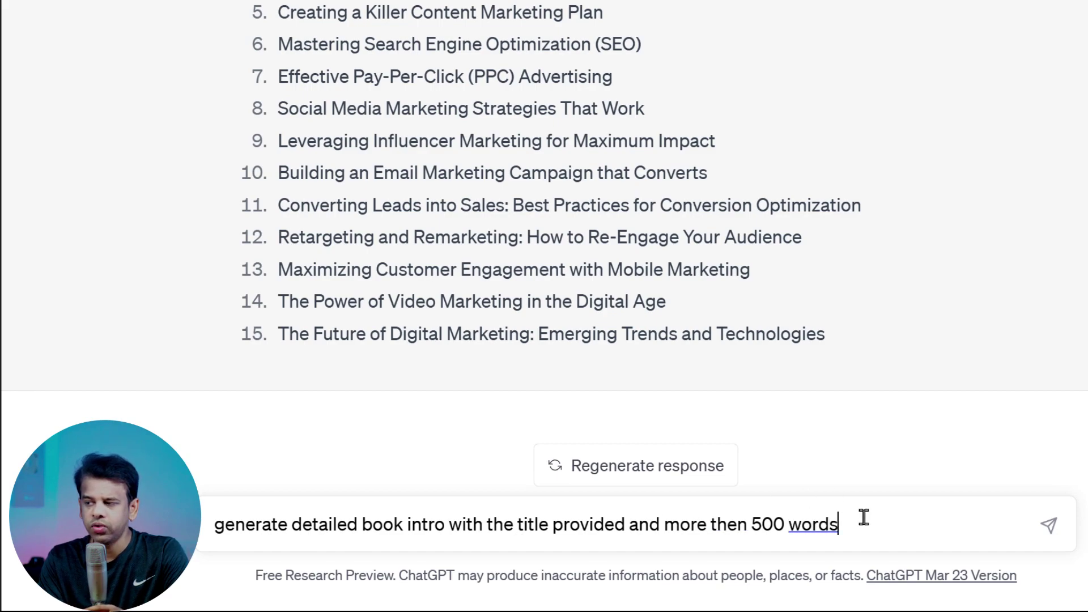
# Step: Send the 500-word intro prompt, then request Chapter 1 in more than 1000 words
pyautogui.click(1052, 528)
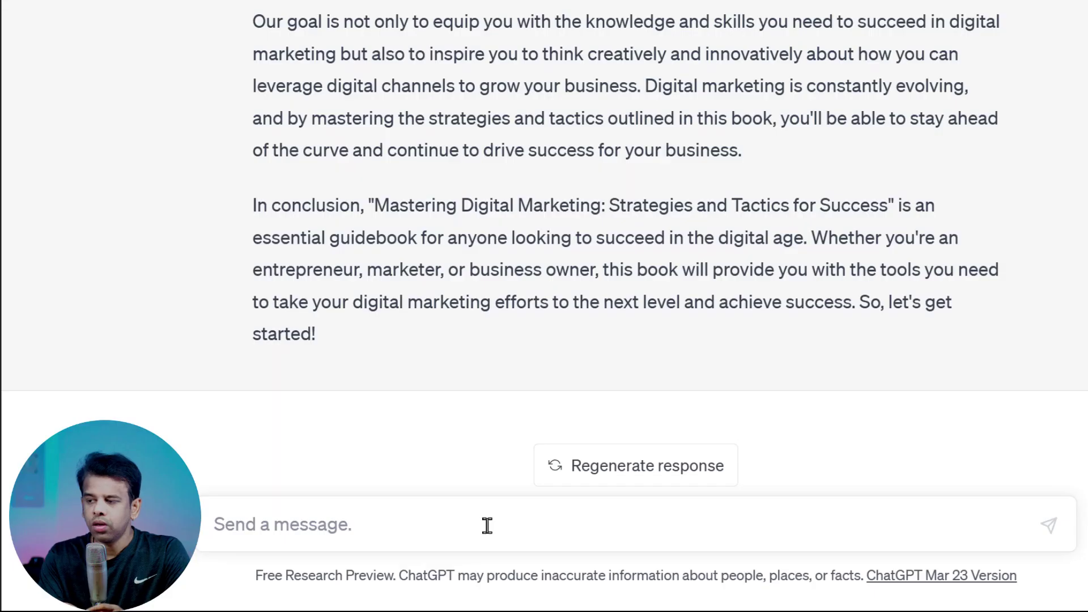
pyautogui.write('write chapter')
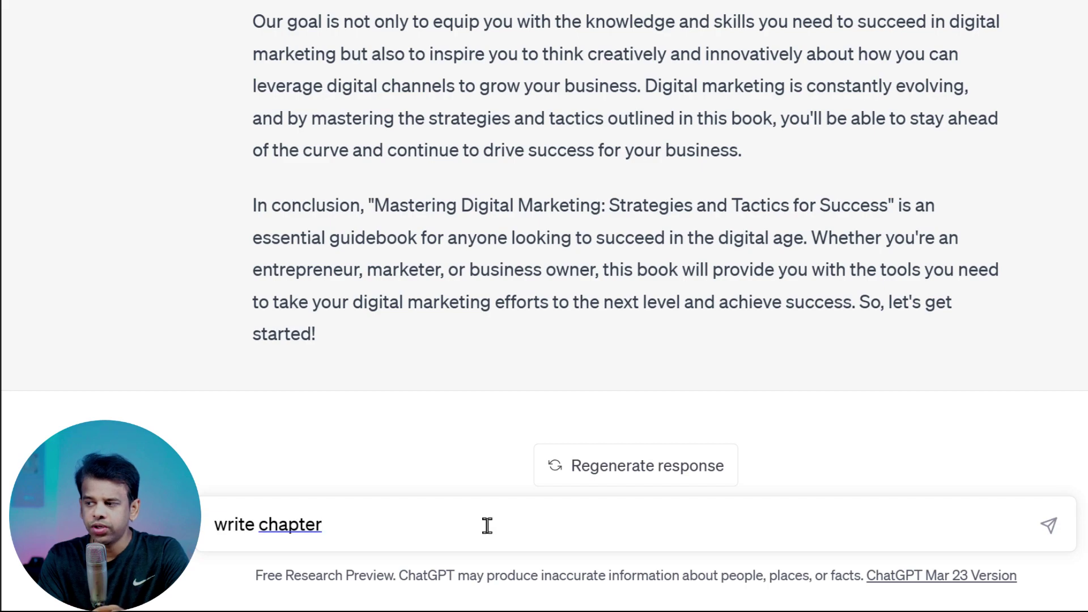
pyautogui.write(' 1 with detaile')
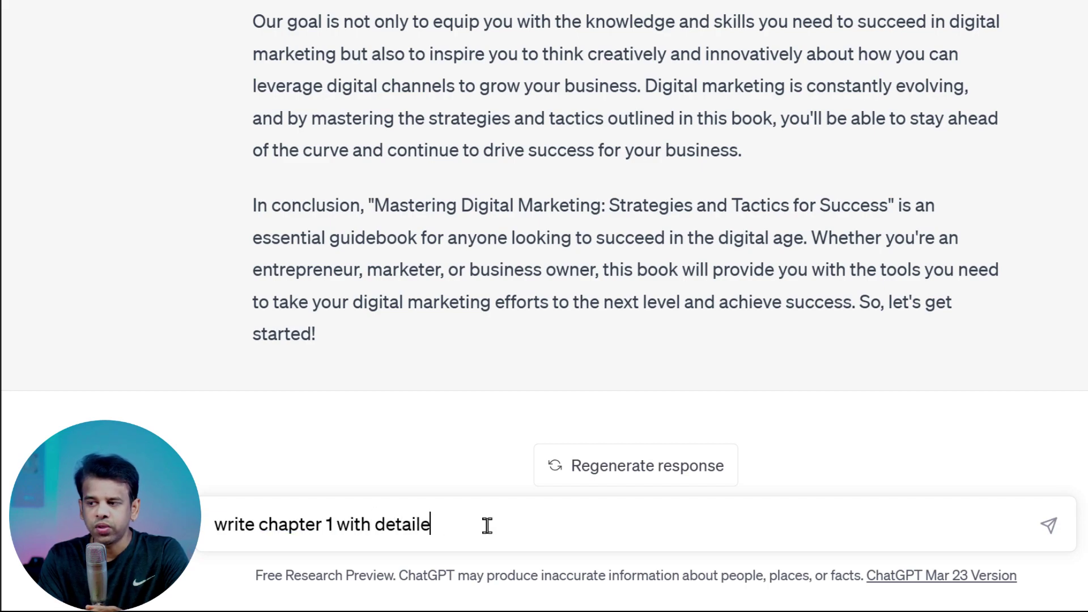
pyautogui.write('d information and more then 100o')
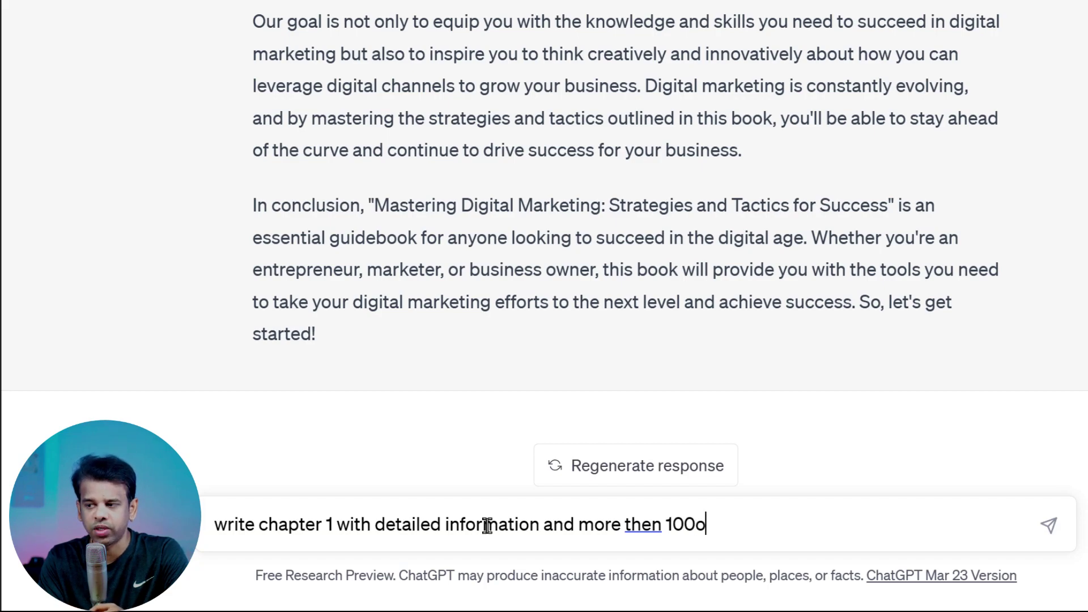
pyautogui.press('BackSpace')
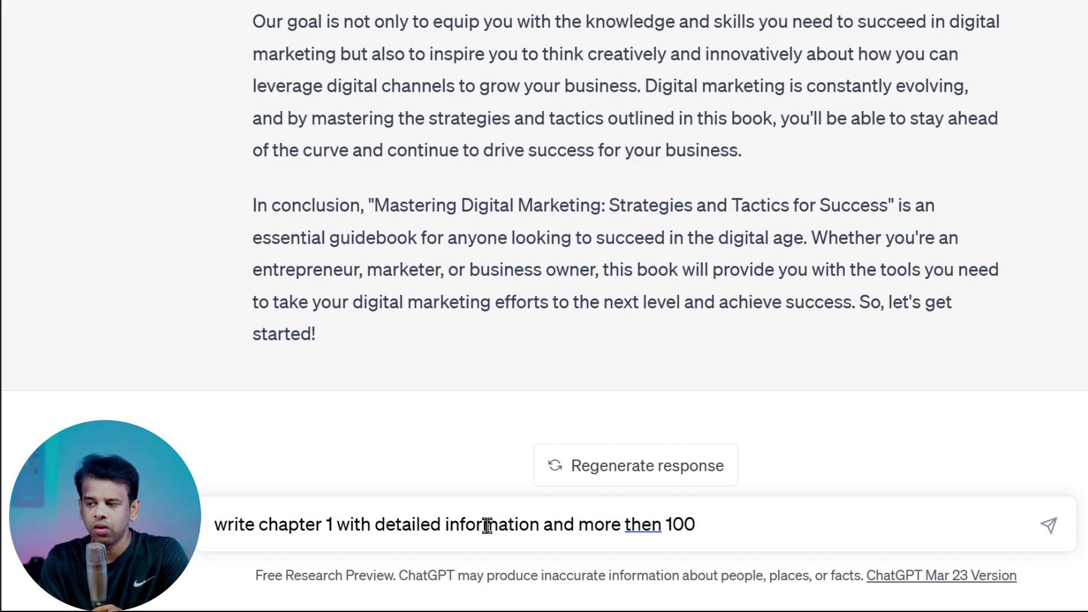
pyautogui.write('0 words')
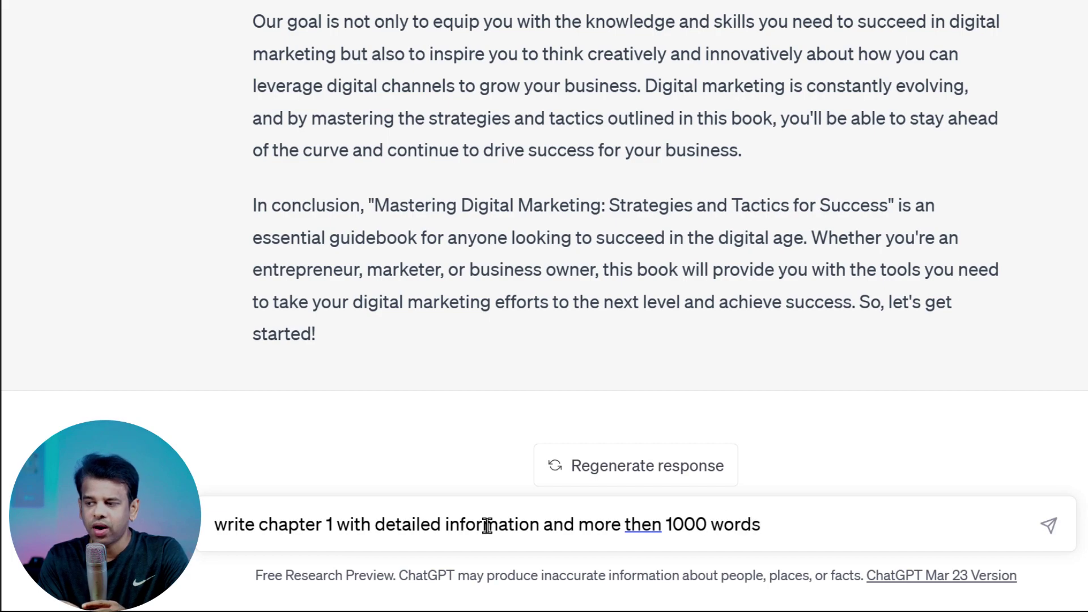
pyautogui.click(1050, 520)
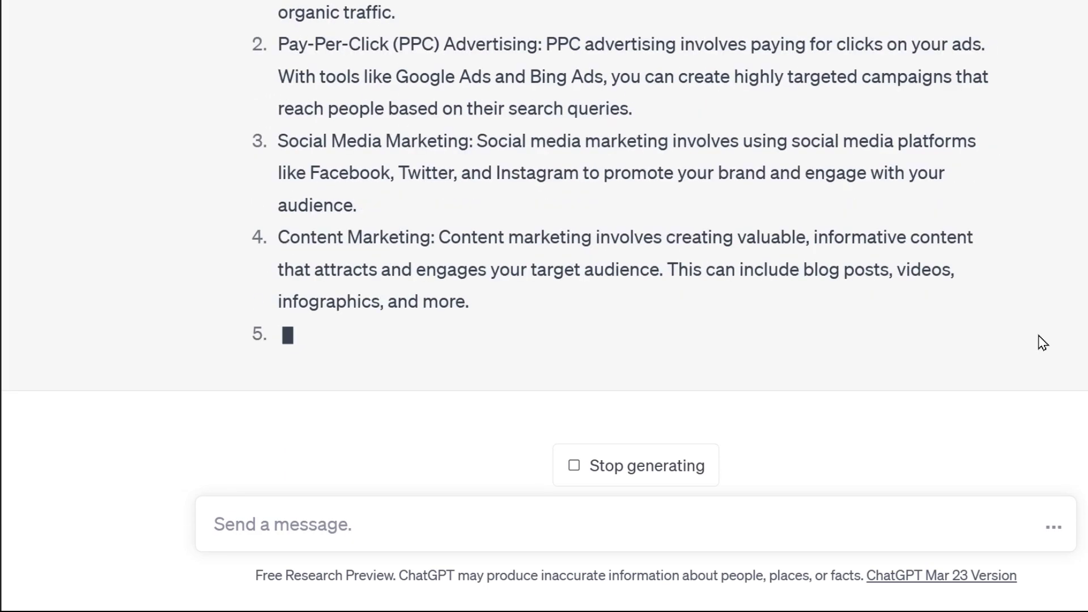
# Step: Send 'continue writing please' so the cut-off Chapter 1 reply resumes
pyautogui.write('continue writing please')
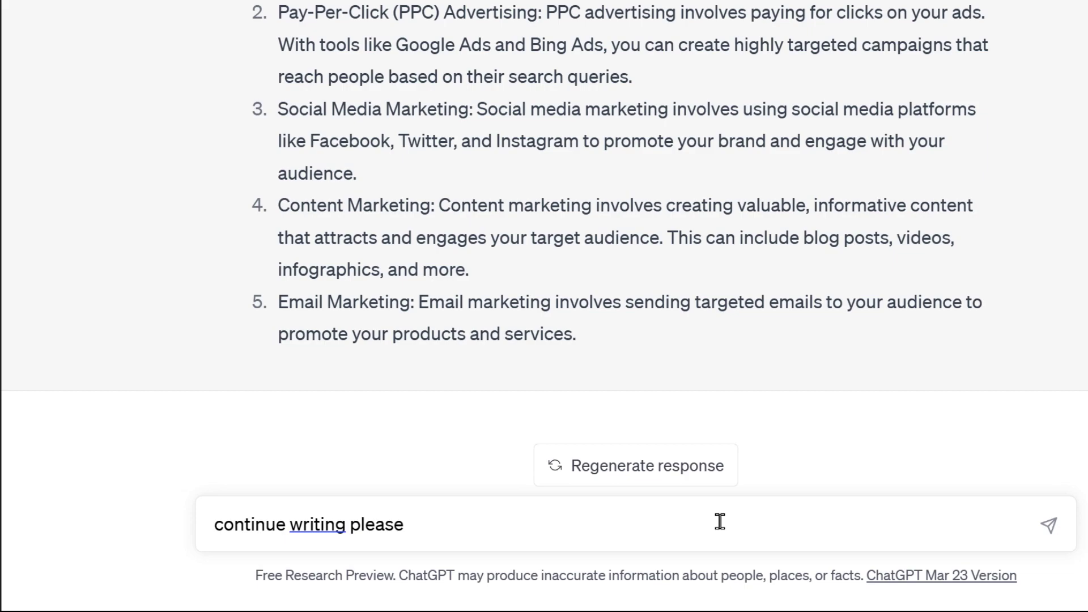
pyautogui.click(1047, 526)
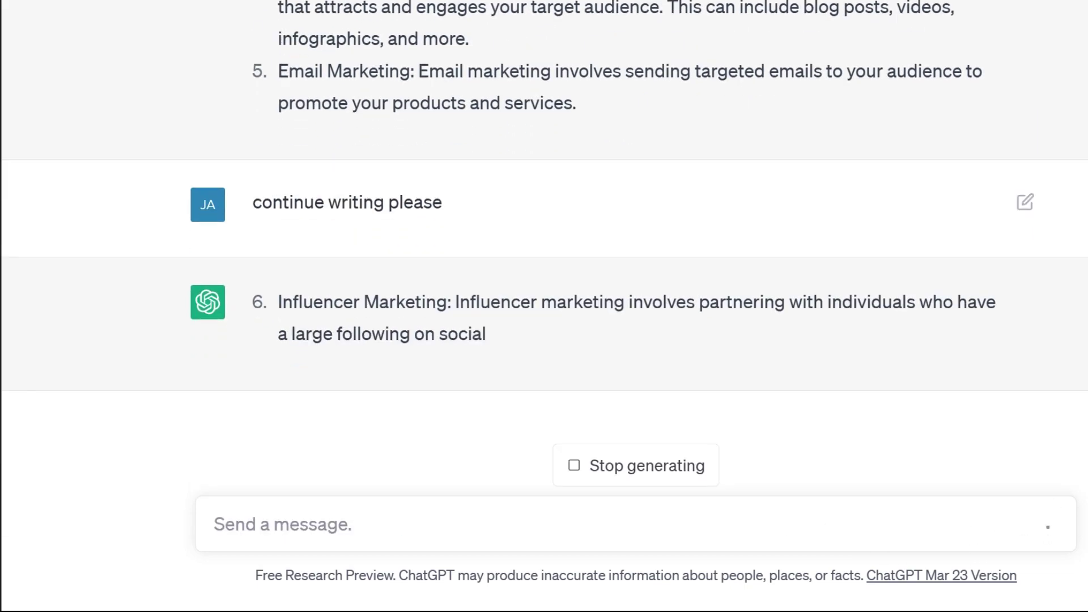
# Step: Send 'please write in friendly tone, narrative writing style' for the Chapter 1 rewrite
pyautogui.write('ple')
pyautogui.write('ase write ')
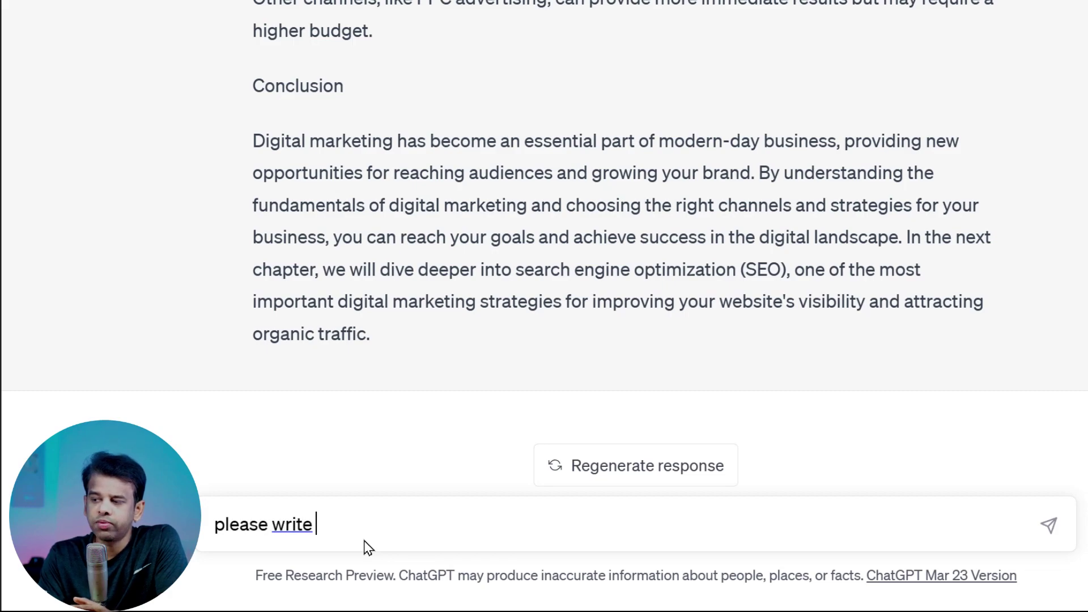
pyautogui.write('in friendly tone, narrative writing s')
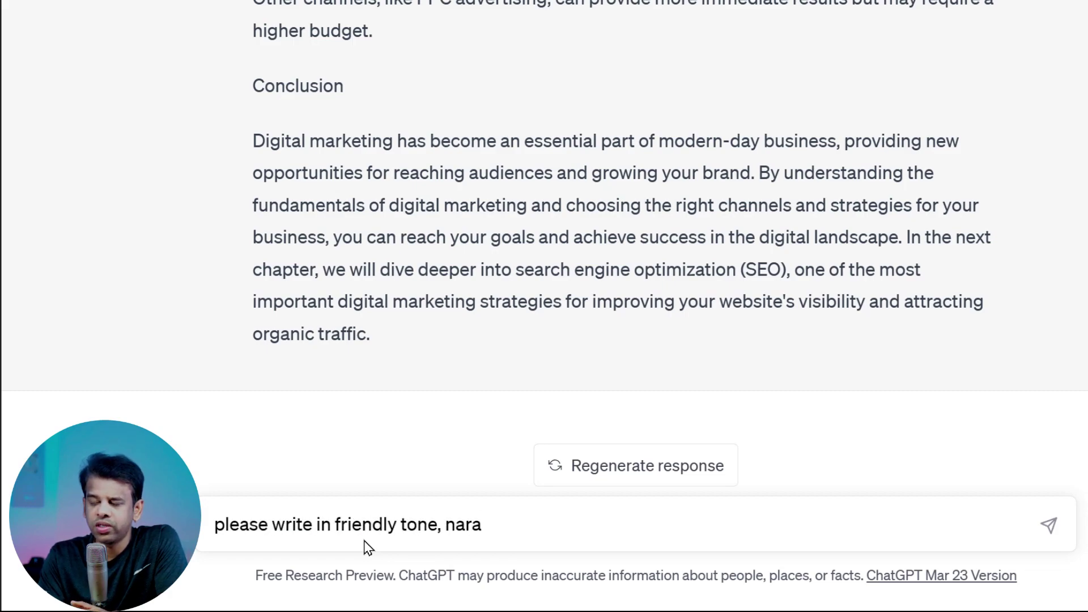
pyautogui.write('tyle')
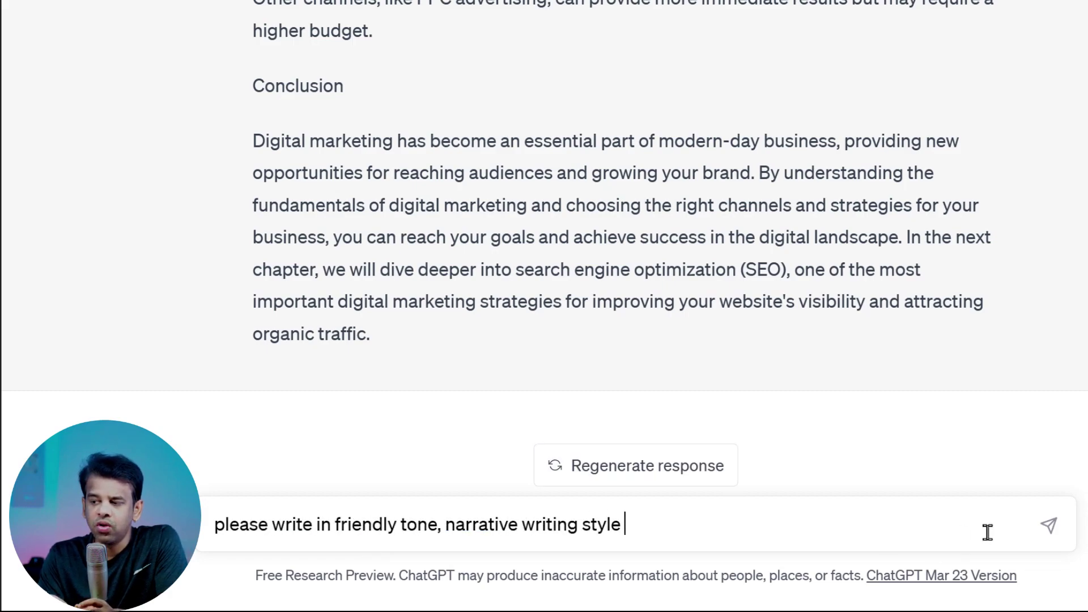
pyautogui.click(1049, 527)
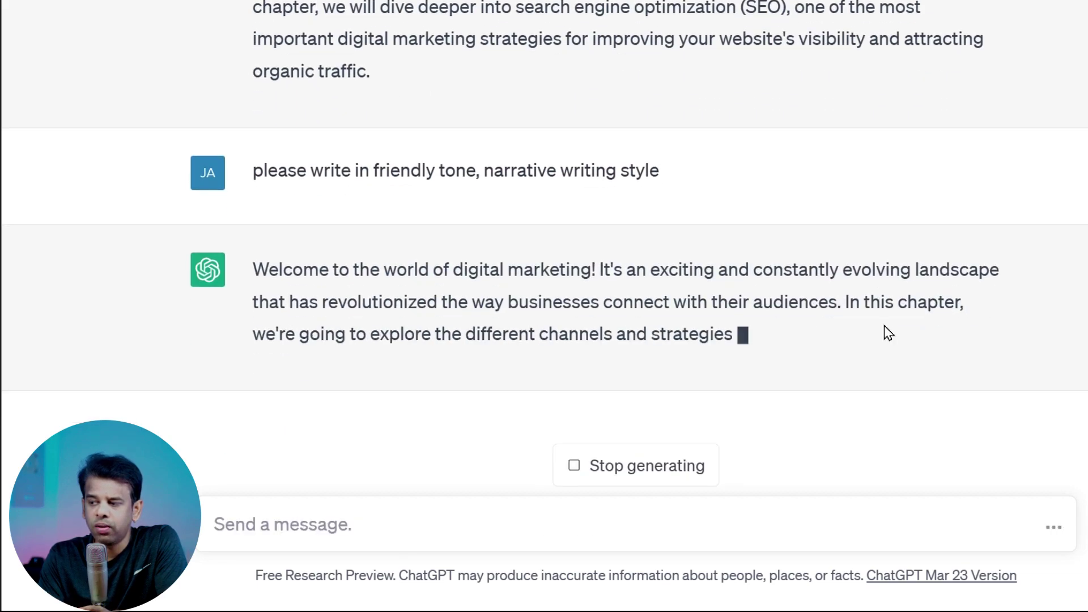